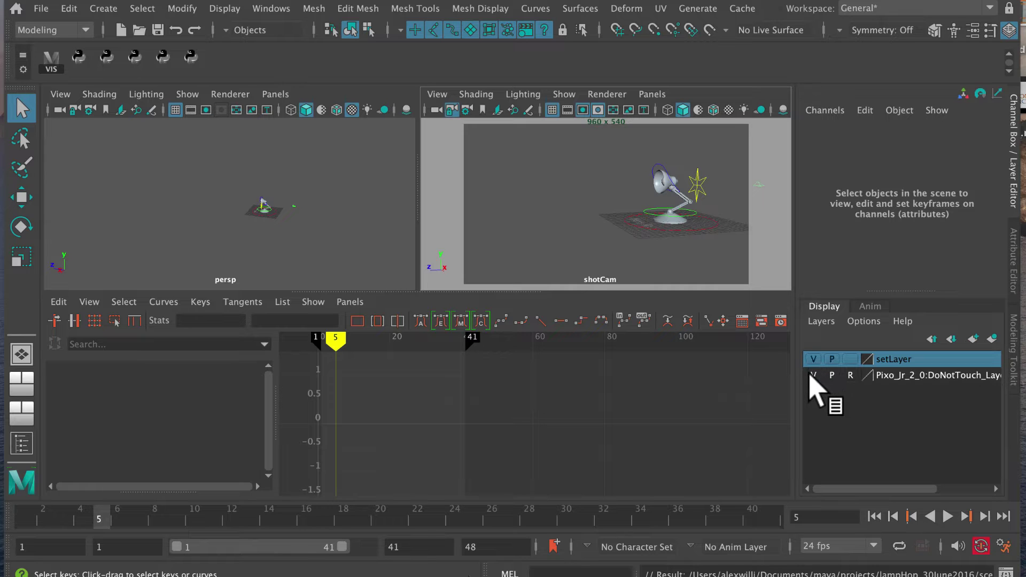
Show the setLayer room set, maximize the shotCam view, and play the lamp's hop
{"action": "left_click", "coordinate": [813, 359]}
{"action": "key", "text": "space"}
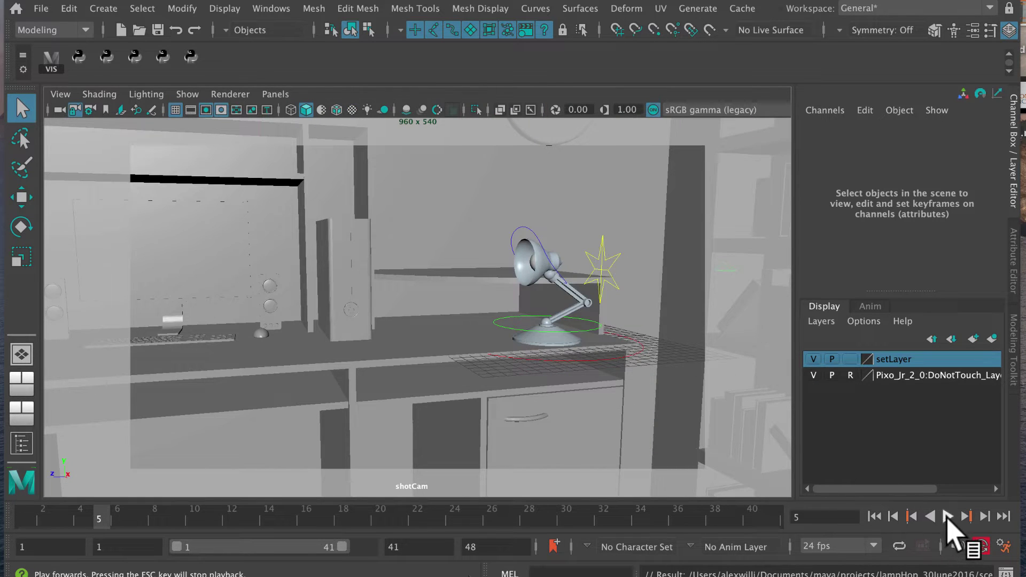
{"action": "left_click", "coordinate": [948, 517]}
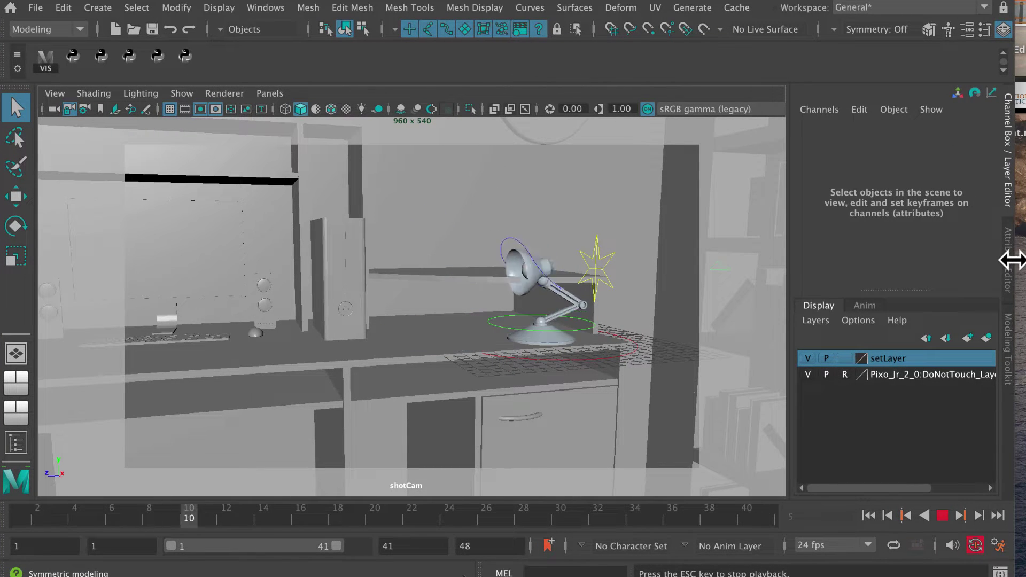
{"action": "left_click_drag", "start_coordinate": [1012, 261], "coordinate": [1017, 260]}
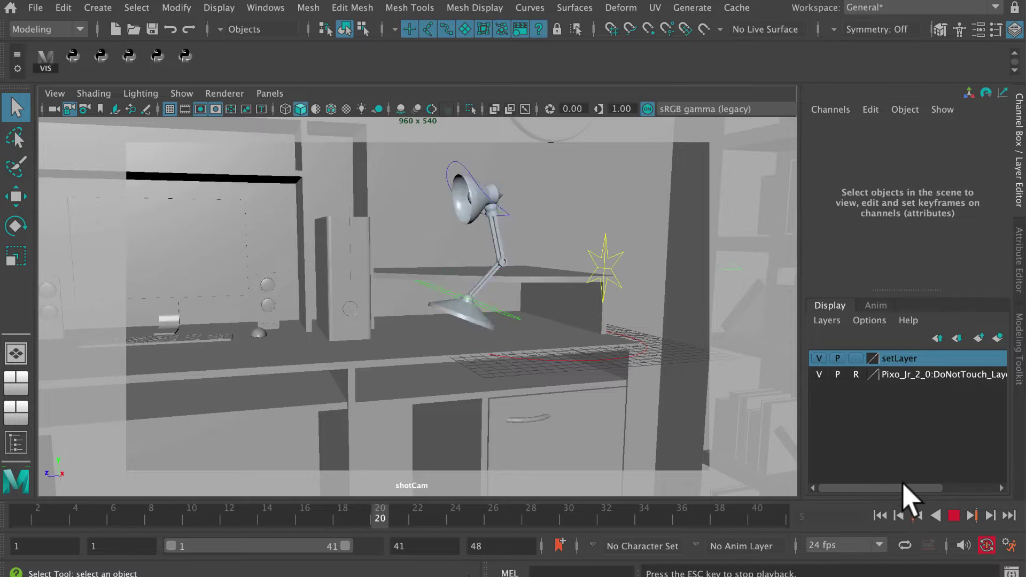
Stop playback, restore the multi-pane layout, and hide the setLayer room set
{"action": "left_click", "coordinate": [954, 515]}
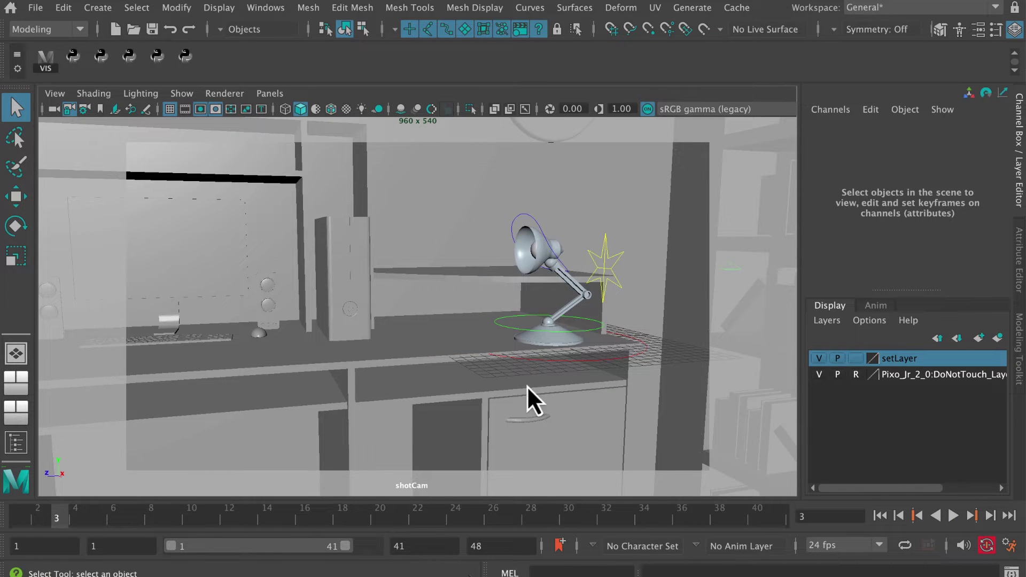
{"action": "key", "text": "space"}
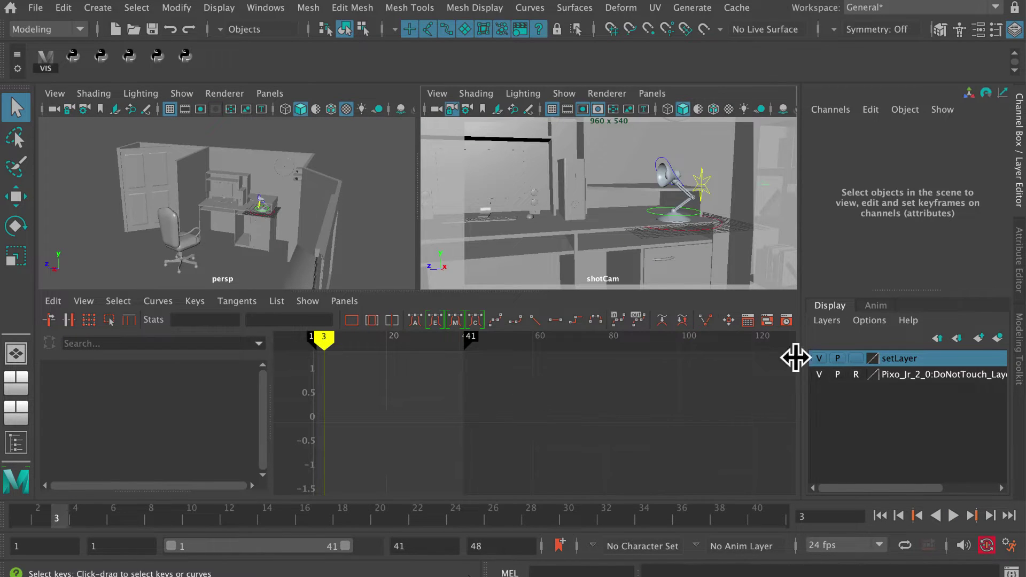
{"action": "left_click", "coordinate": [819, 359]}
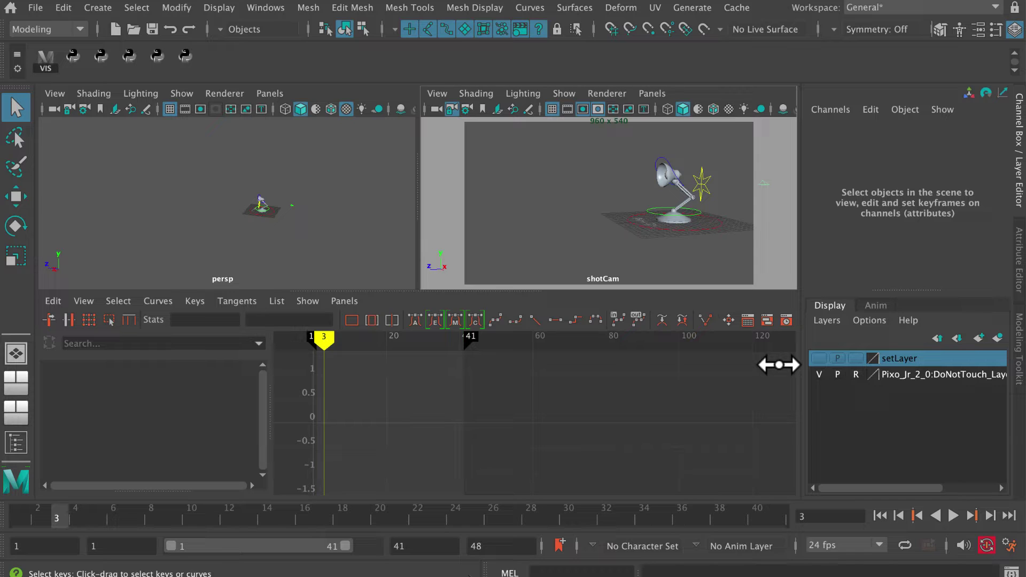
Orbit the perspective view closer to the lamp and select its main control
{"action": "right_click_drag", "start_coordinate": [245, 213], "coordinate": [398, 281], "text": "alt"}
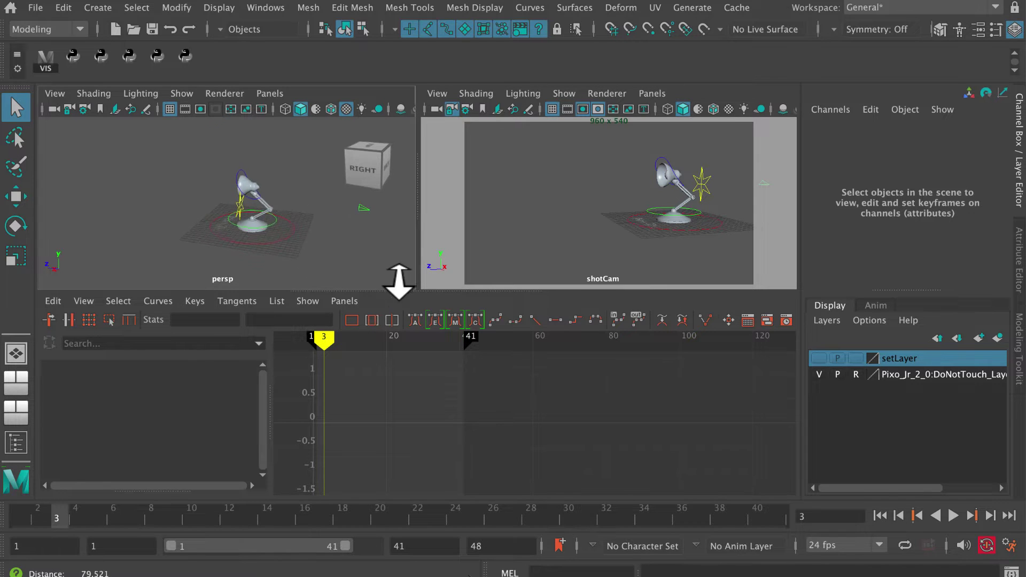
{"action": "left_click_drag", "start_coordinate": [398, 282], "coordinate": [360, 263], "text": "alt"}
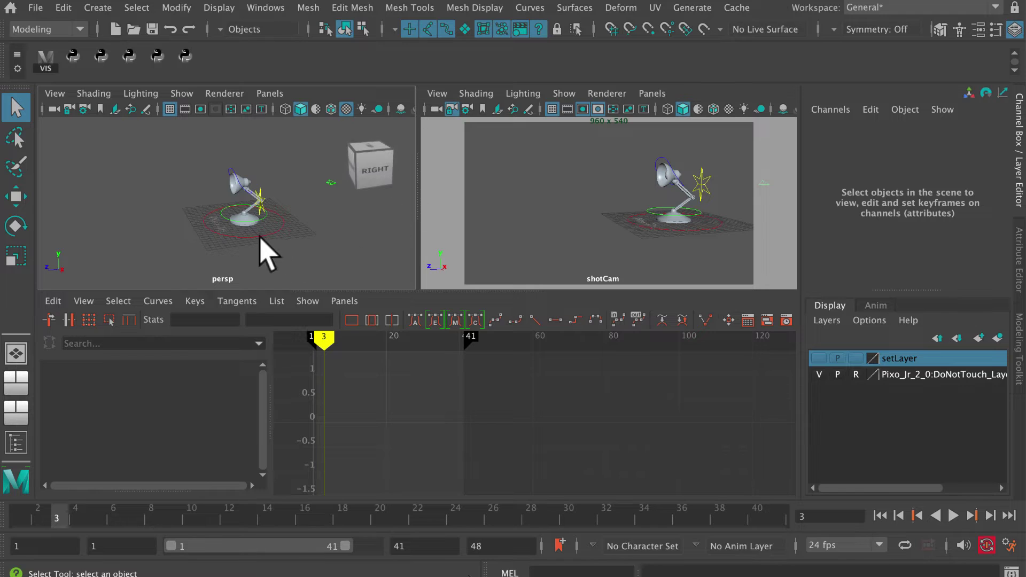
{"action": "left_click_drag", "start_coordinate": [276, 256], "coordinate": [280, 259]}
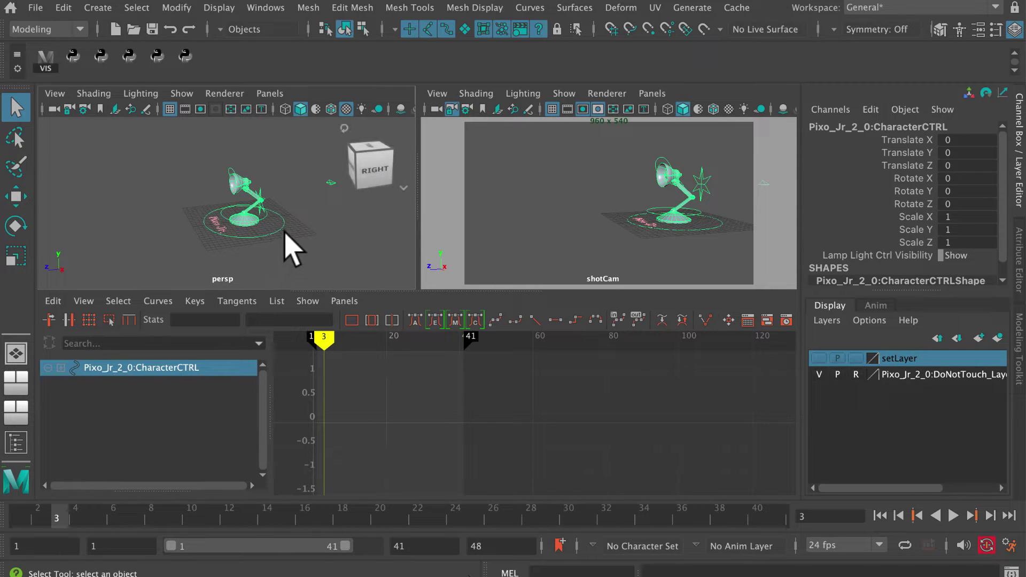
Reframe the lamp in perspective, select shotCam to inspect it, and return to frame 1
{"action": "scroll", "coordinate": [291, 242], "scroll_direction": "up", "scroll_amount": 3}
{"action": "middle_click_drag", "start_coordinate": [291, 240], "coordinate": [332, 247], "text": "alt"}
{"action": "scroll", "coordinate": [271, 240], "scroll_direction": "down", "scroll_amount": 2}
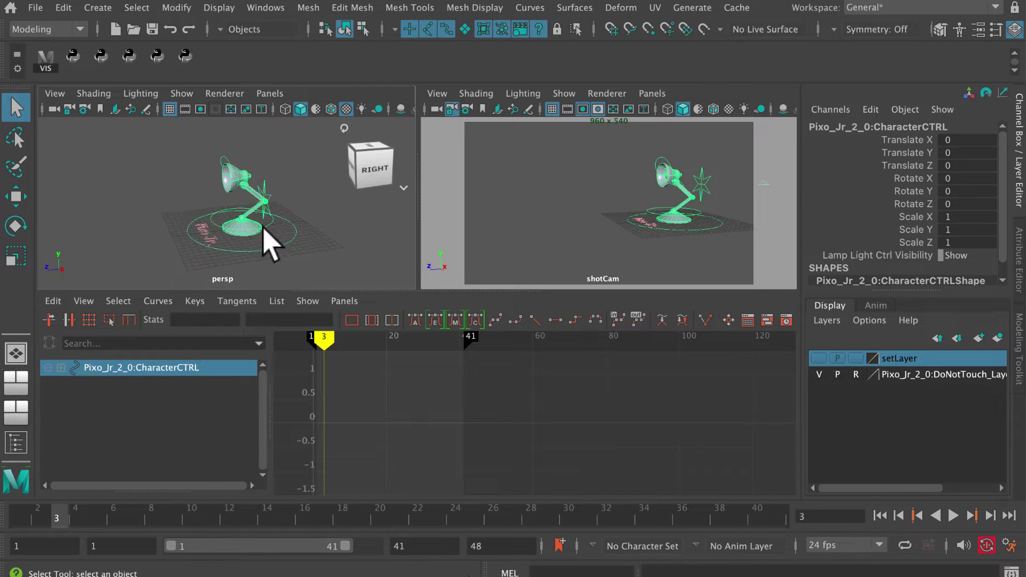
{"action": "middle_click_drag", "start_coordinate": [270, 240], "coordinate": [283, 236], "text": "alt"}
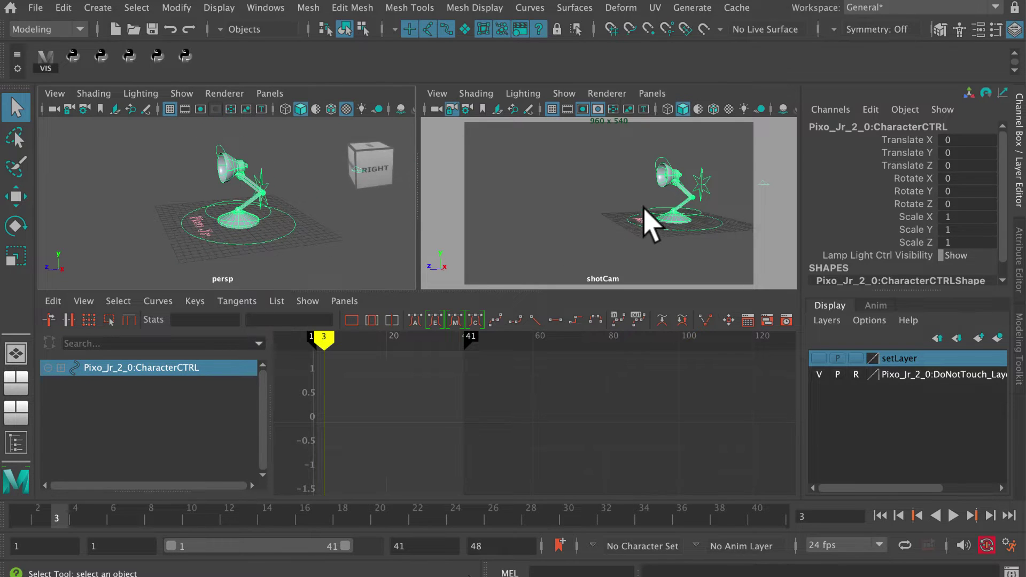
{"action": "left_click", "coordinate": [435, 110]}
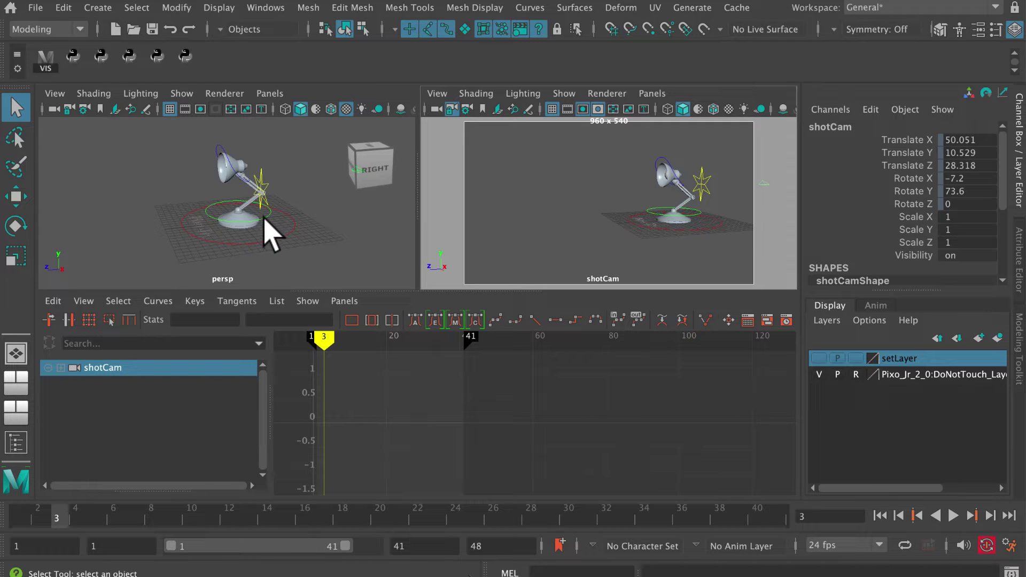
{"action": "left_click", "coordinate": [19, 517]}
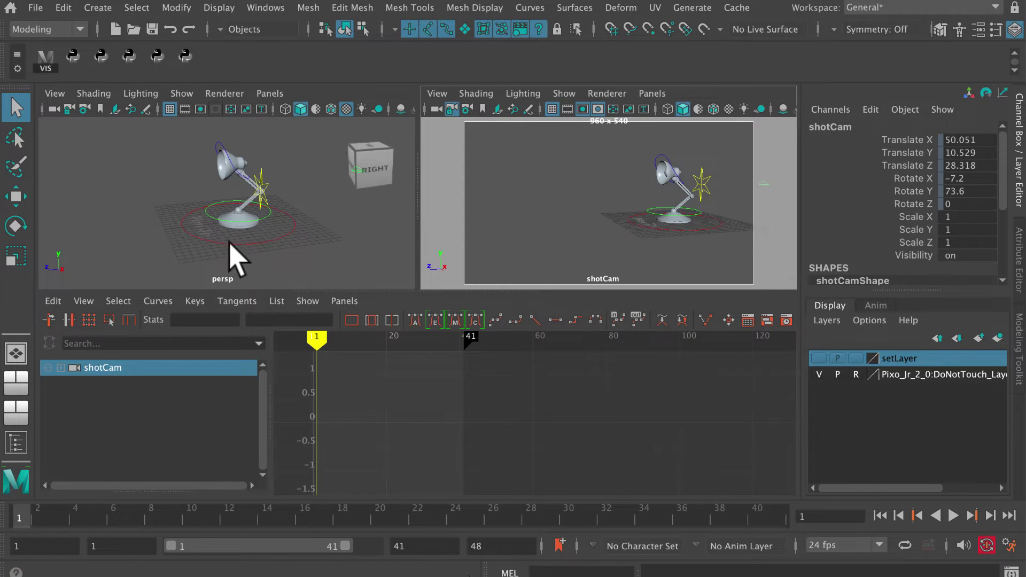
Select Base_CTRL and set a key on it at frame 41
{"action": "left_click", "coordinate": [264, 219]}
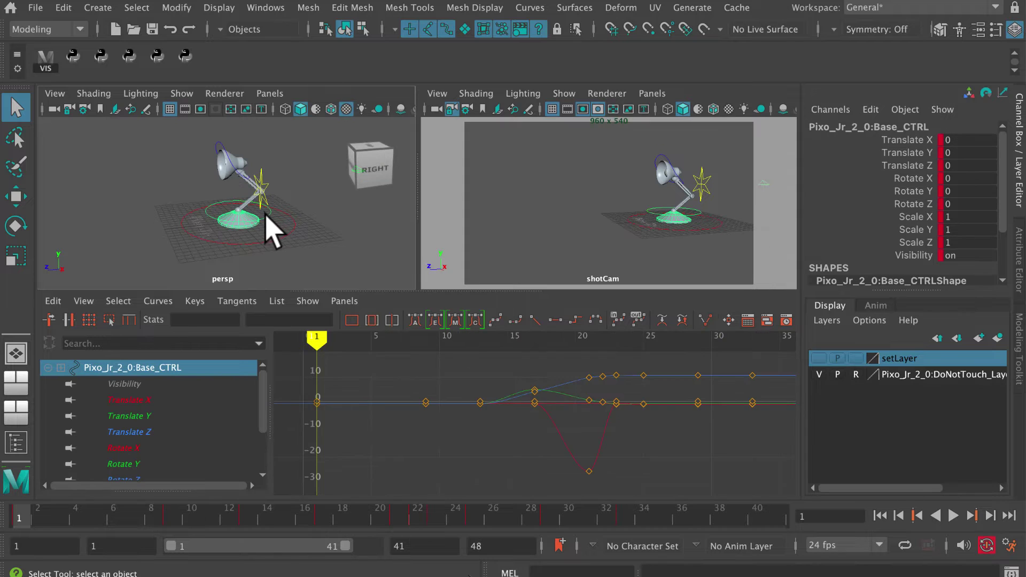
{"action": "right_click_drag", "start_coordinate": [406, 412], "coordinate": [414, 423], "text": "alt"}
{"action": "left_click_drag", "start_coordinate": [323, 516], "coordinate": [797, 495]}
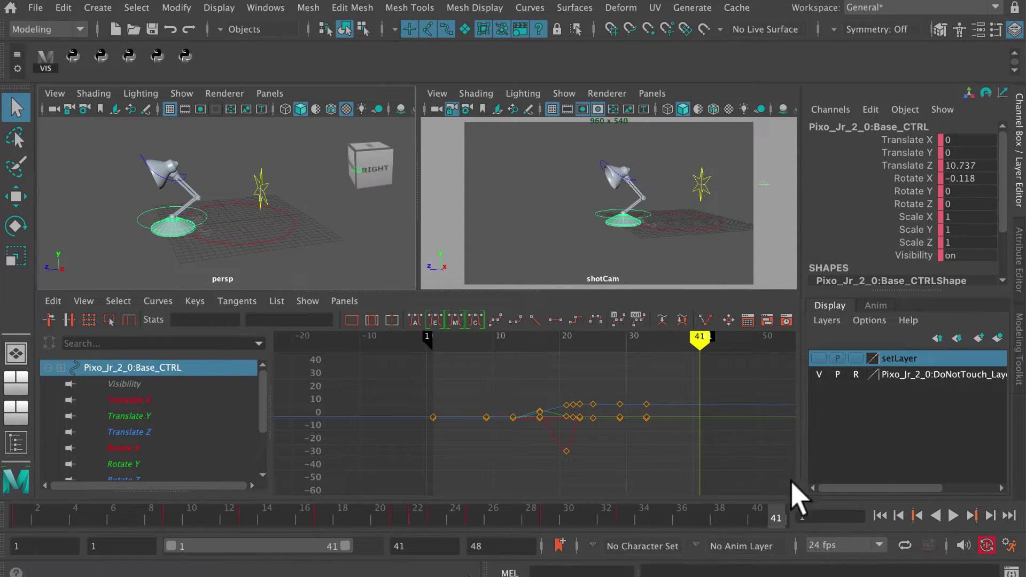
{"action": "left_click_drag", "start_coordinate": [334, 521], "coordinate": [823, 530]}
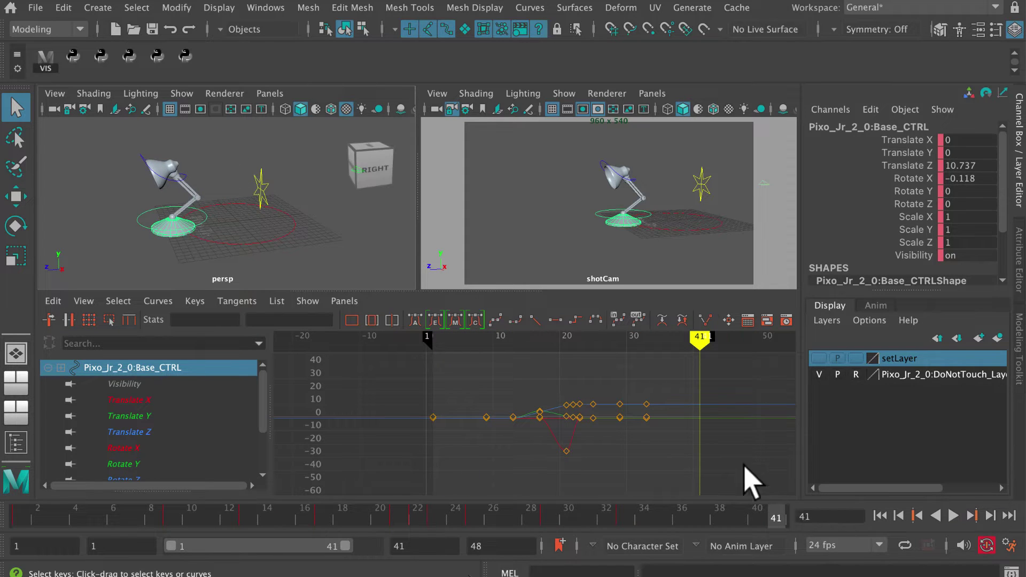
{"action": "key", "text": "s"}
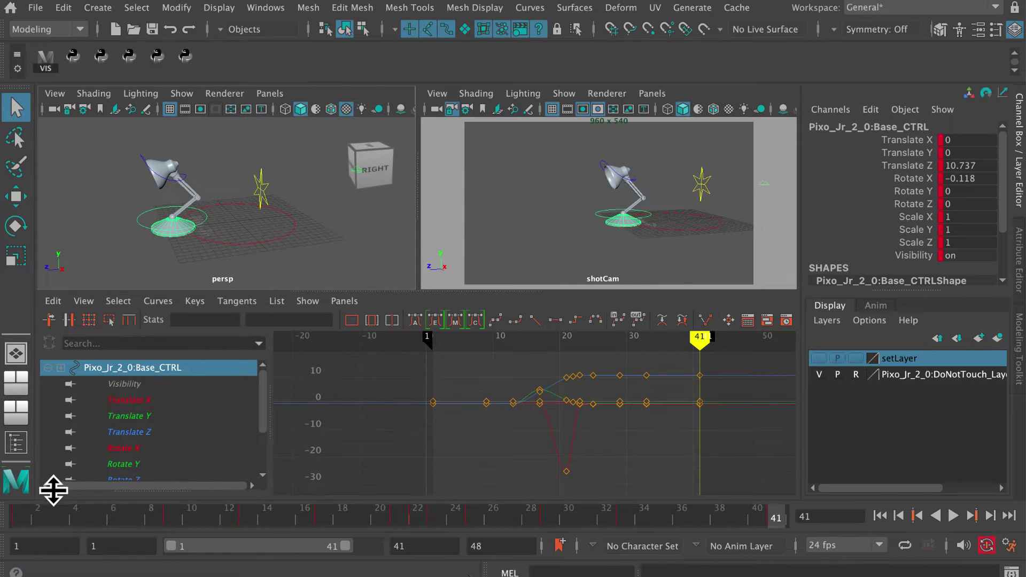
Key the head control at frame 41, then reselect Base_CTRL at frame 1
{"action": "left_click", "coordinate": [18, 519]}
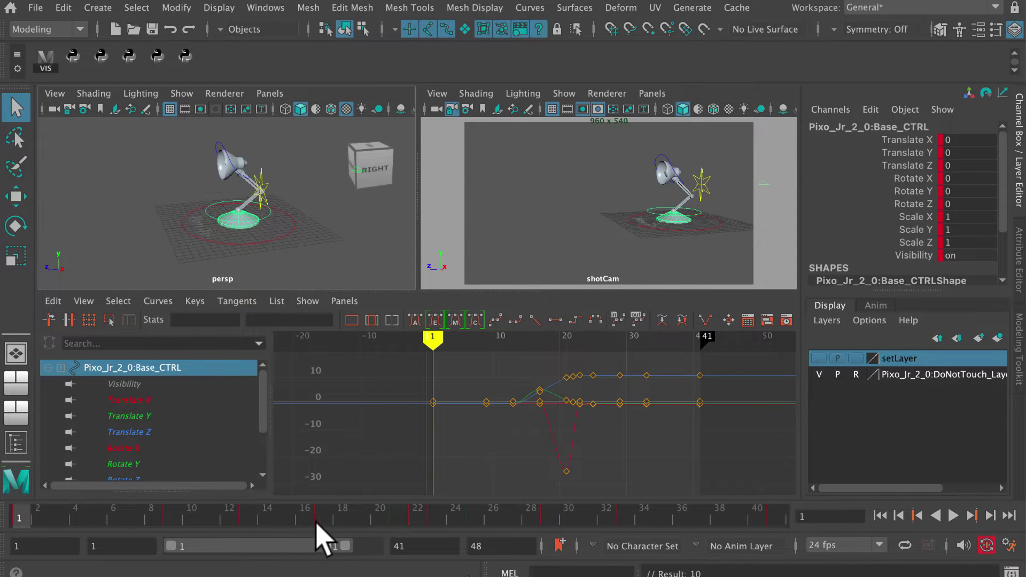
{"action": "left_click", "coordinate": [779, 516]}
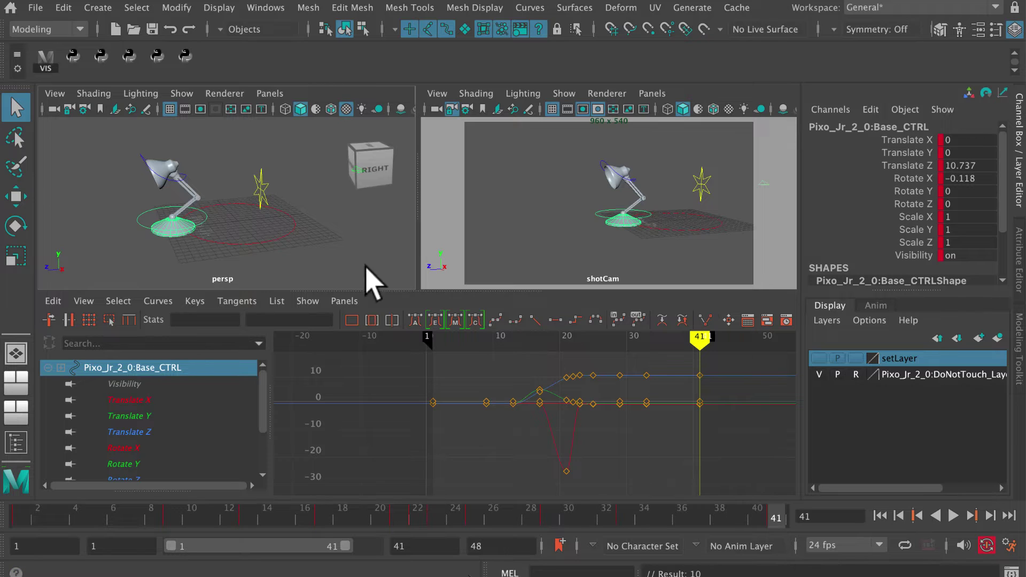
{"action": "left_click", "coordinate": [143, 168]}
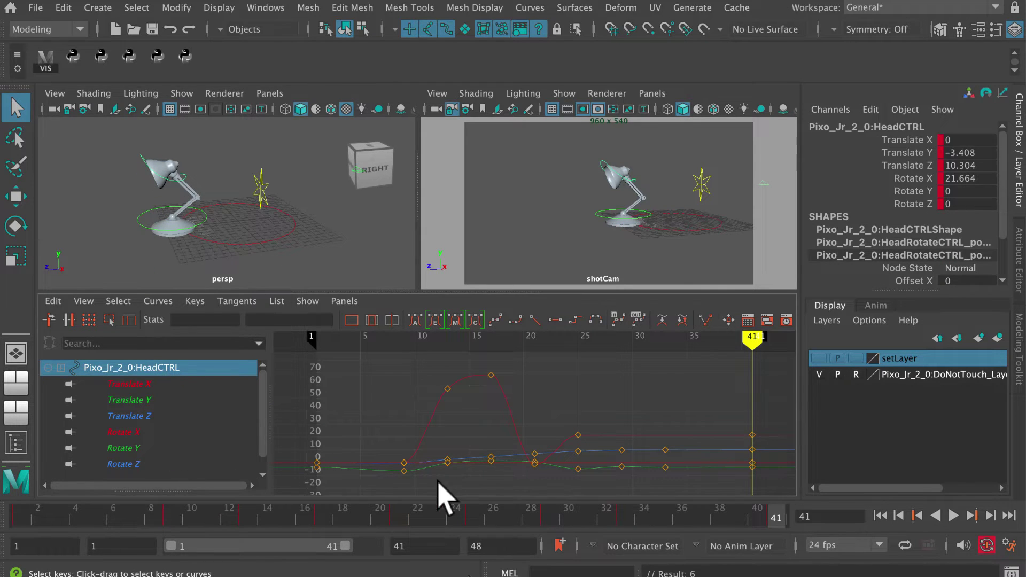
{"action": "left_click", "coordinate": [22, 515]}
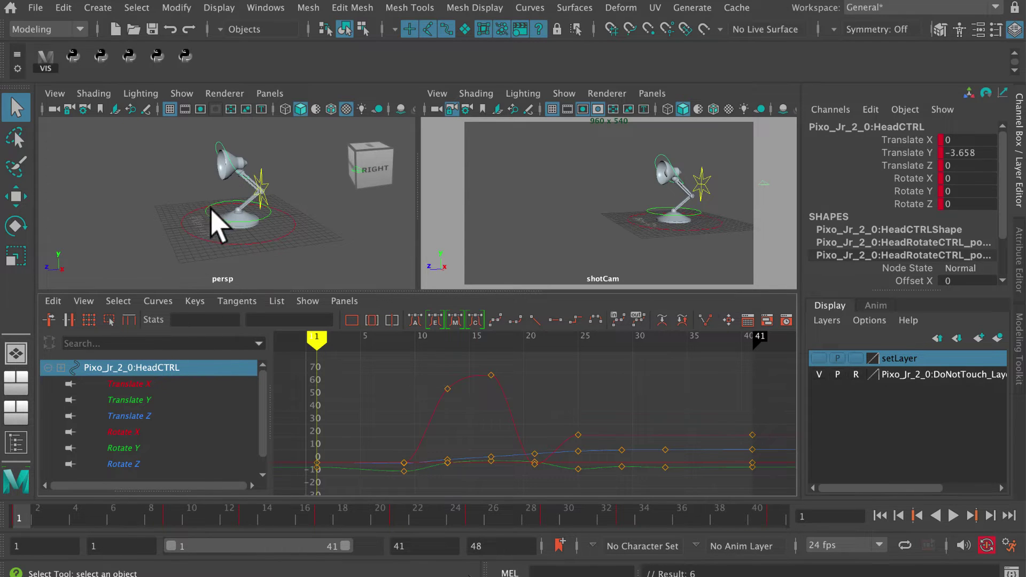
{"action": "left_click", "coordinate": [264, 220]}
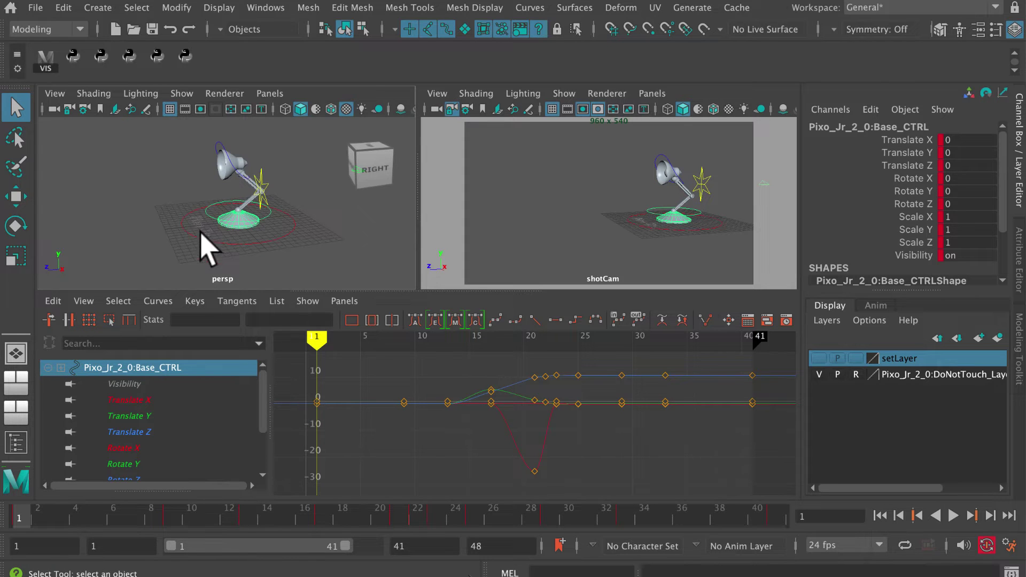
Copy all Base_CTRL keys in the Graph Editor and paste them at frame 41
{"action": "right_click_drag", "start_coordinate": [443, 427], "coordinate": [424, 435], "text": "alt"}
{"action": "left_click_drag", "start_coordinate": [393, 373], "coordinate": [725, 480]}
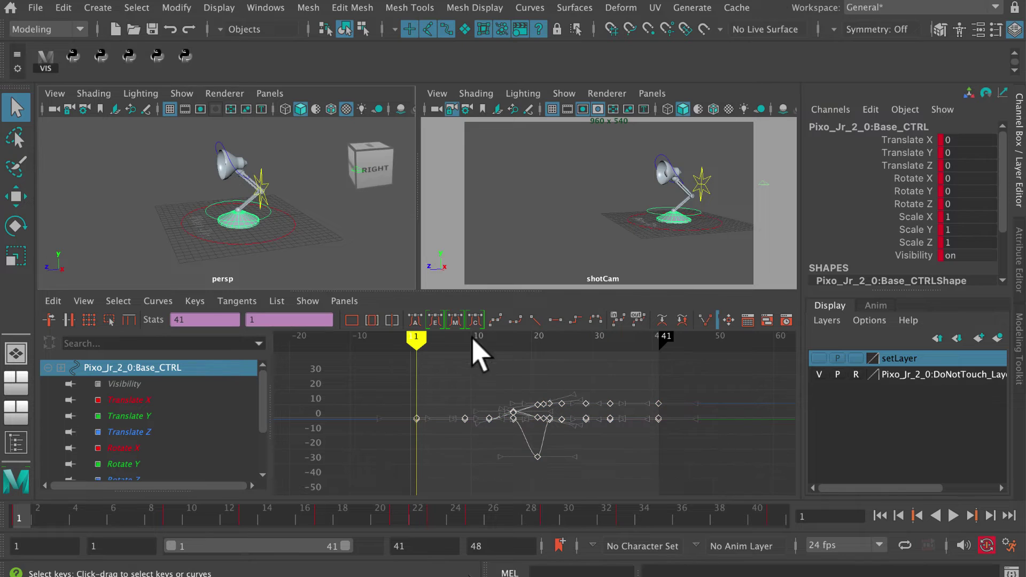
{"action": "left_click", "coordinate": [56, 303]}
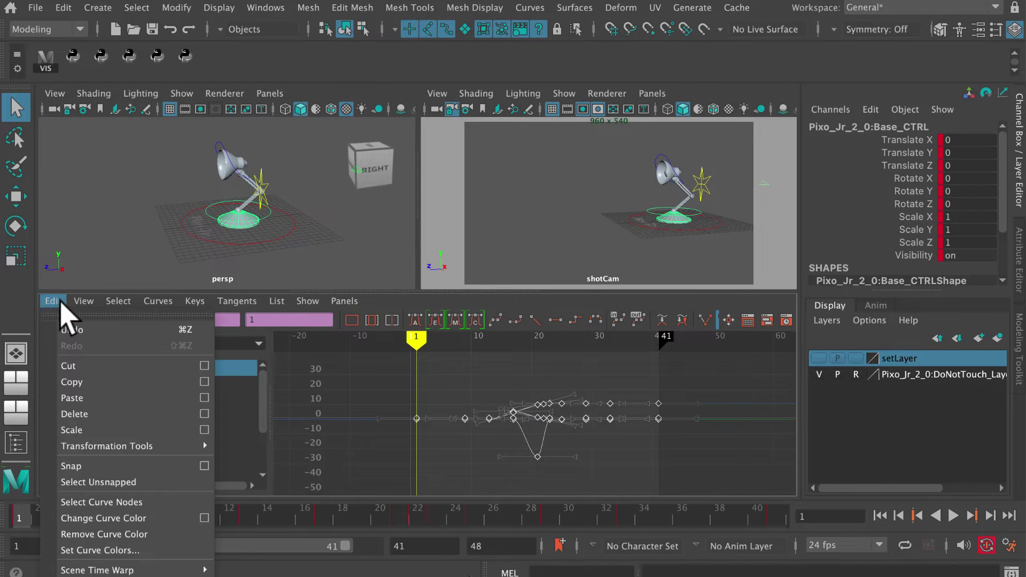
{"action": "left_click", "coordinate": [89, 384]}
{"action": "left_click_drag", "start_coordinate": [477, 522], "coordinate": [802, 518]}
{"action": "key", "text": "ctrl+v"}
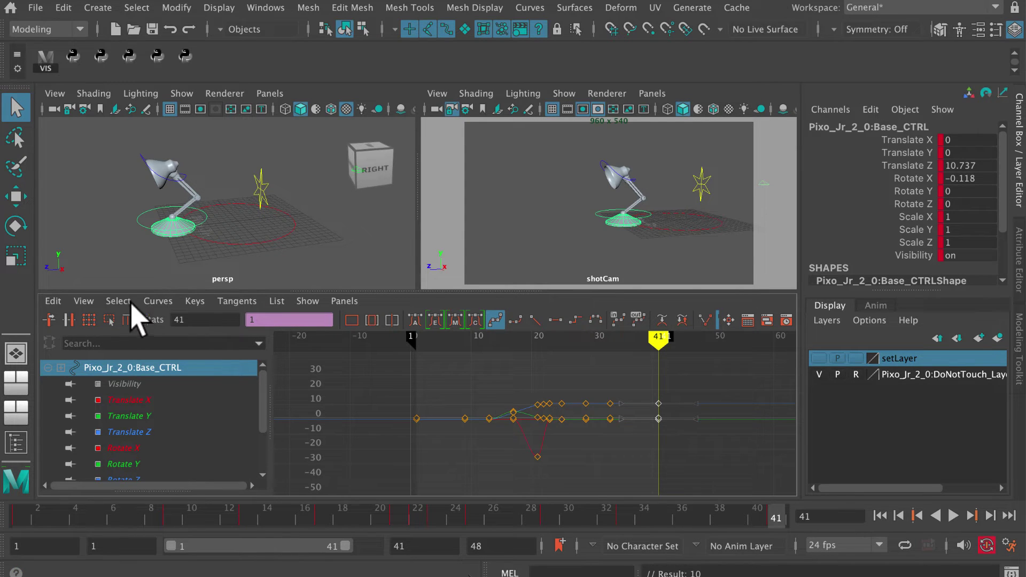
{"action": "left_click", "coordinate": [53, 301]}
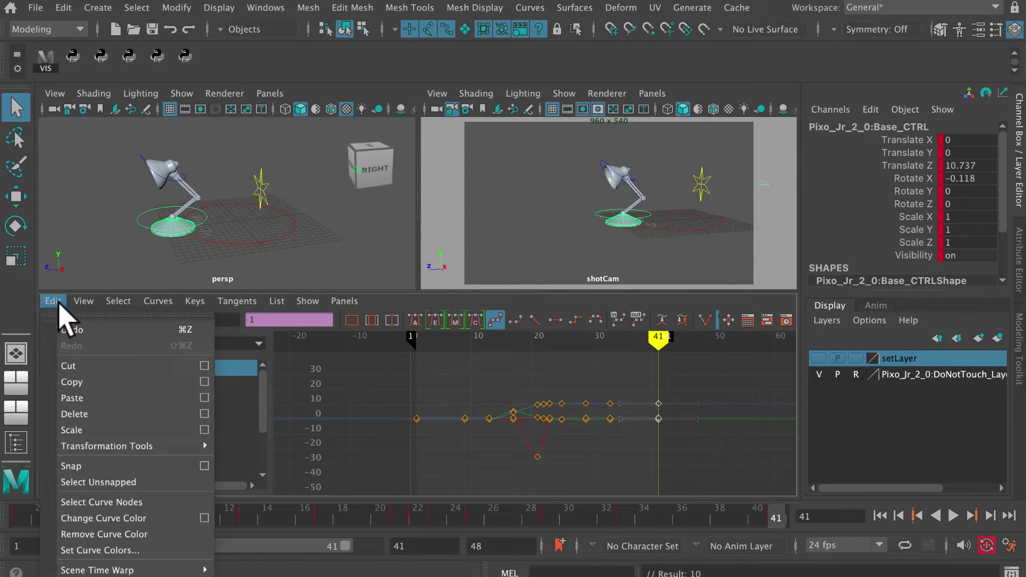
{"action": "left_click", "coordinate": [88, 397]}
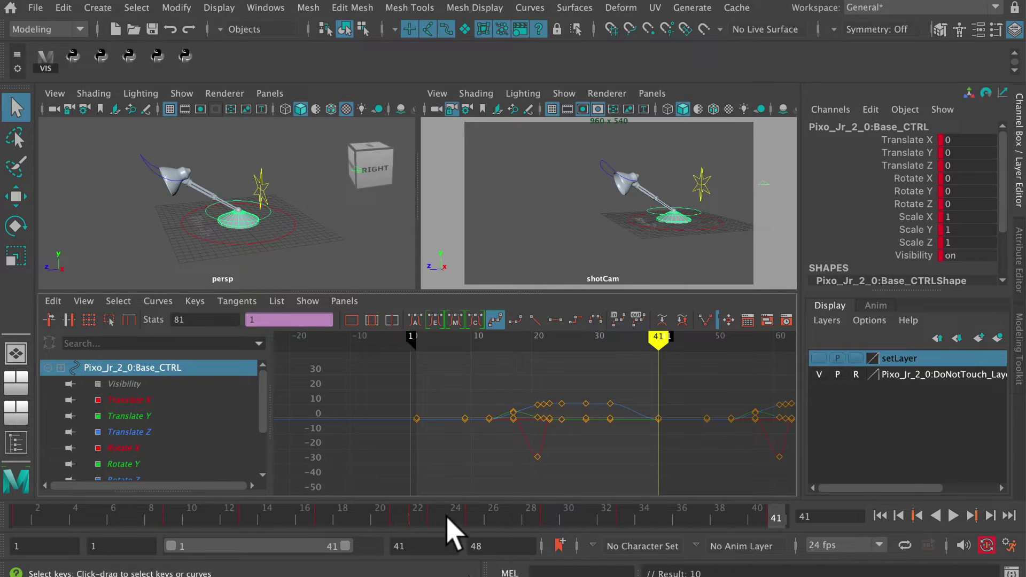
{"action": "key", "text": "alt+v"}
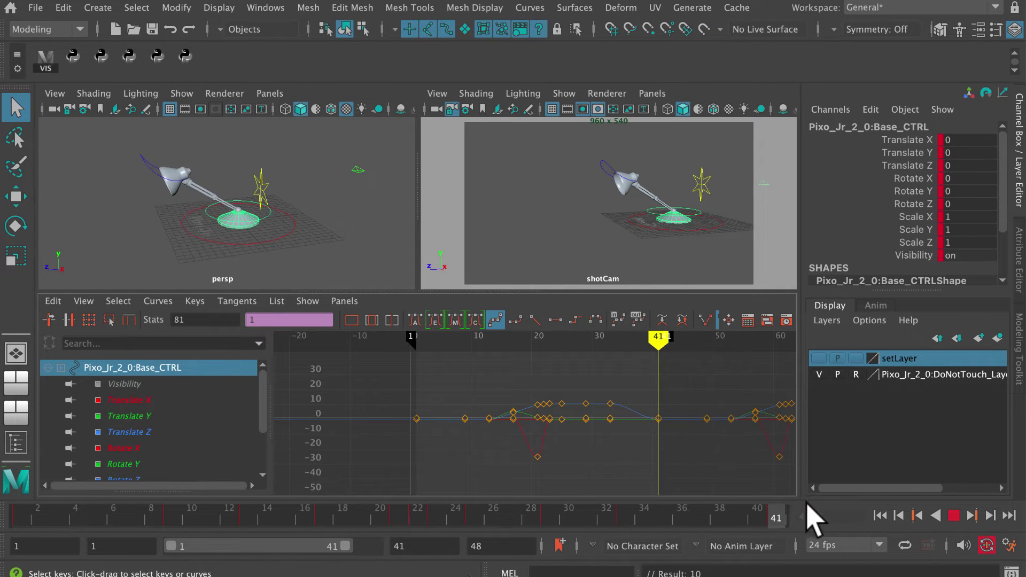
{"action": "mouse_move", "coordinate": [812, 517]}
{"action": "left_mouse_down"}
{"action": "mouse_move", "coordinate": [207, 523]}
{"action": "mouse_move", "coordinate": [399, 527]}
{"action": "mouse_move", "coordinate": [591, 550]}
{"action": "mouse_move", "coordinate": [837, 546]}
{"action": "left_mouse_up"}
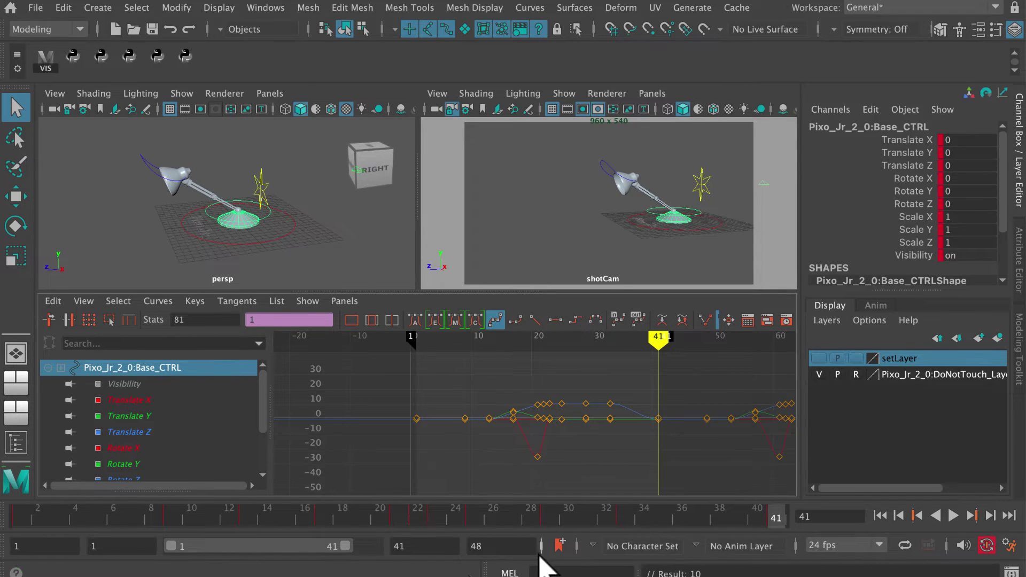
{"action": "right_click_drag", "start_coordinate": [591, 435], "coordinate": [534, 442], "text": "alt"}
{"action": "middle_click_drag", "start_coordinate": [534, 442], "coordinate": [525, 445], "text": "alt"}
{"action": "right_click_drag", "start_coordinate": [525, 445], "coordinate": [523, 458], "text": "alt"}
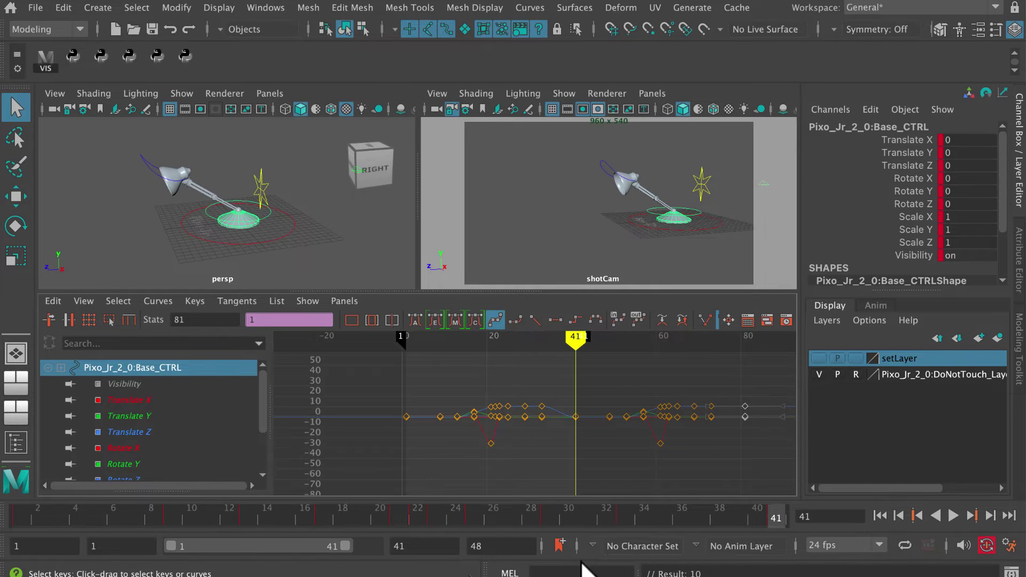
Change the playback end time to 81 and move the current frame to 81
{"action": "double_click", "coordinate": [404, 547]}
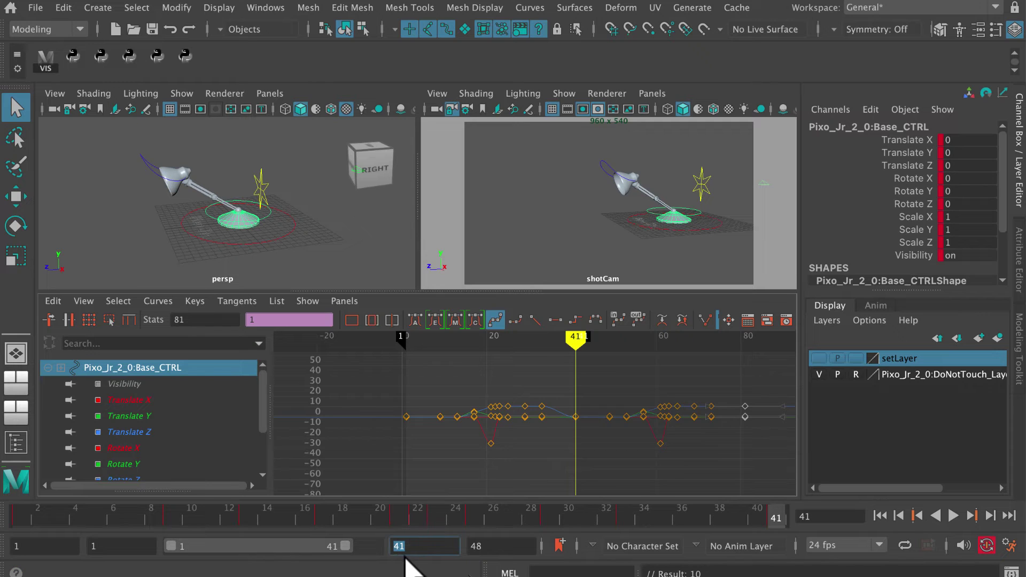
{"action": "type", "text": "82"}
{"action": "key", "text": "Return"}
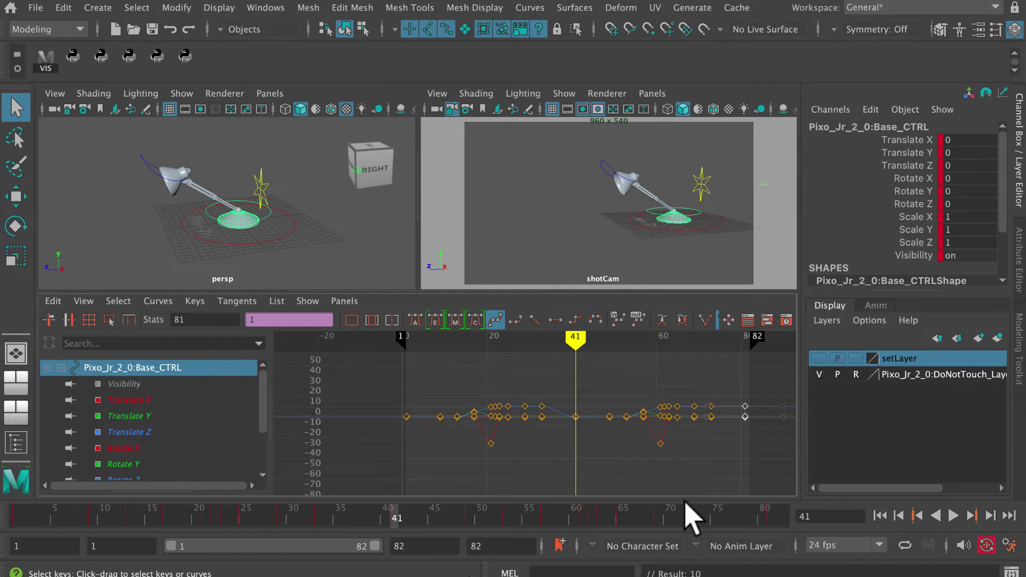
{"action": "left_click", "coordinate": [775, 515]}
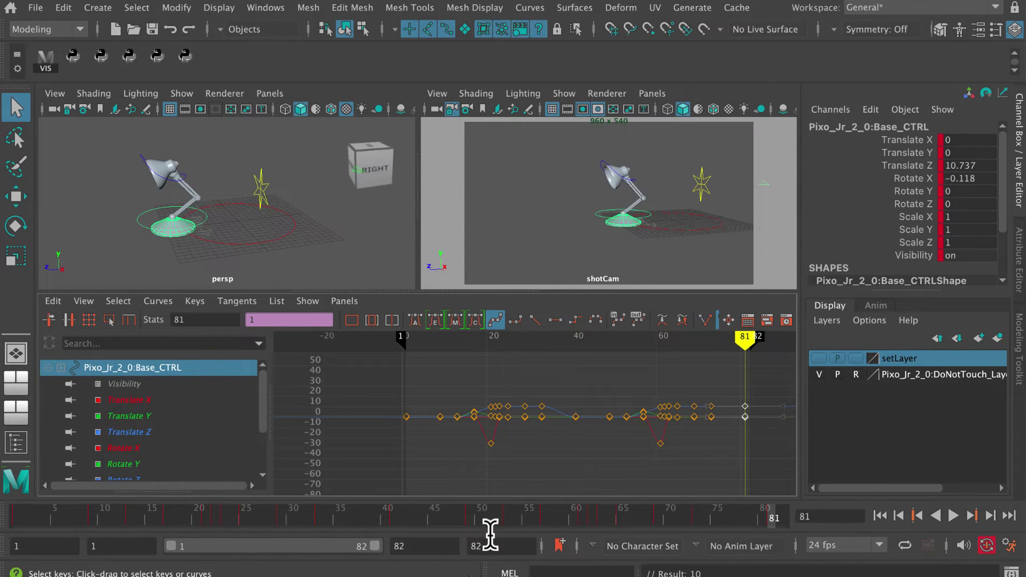
{"action": "double_click", "coordinate": [413, 546]}
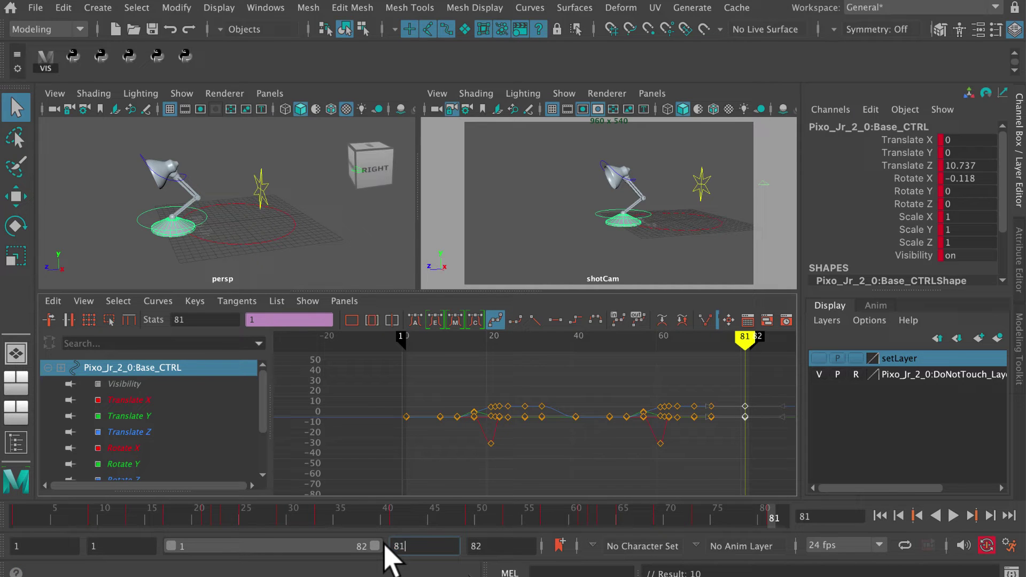
{"action": "key", "text": "Return"}
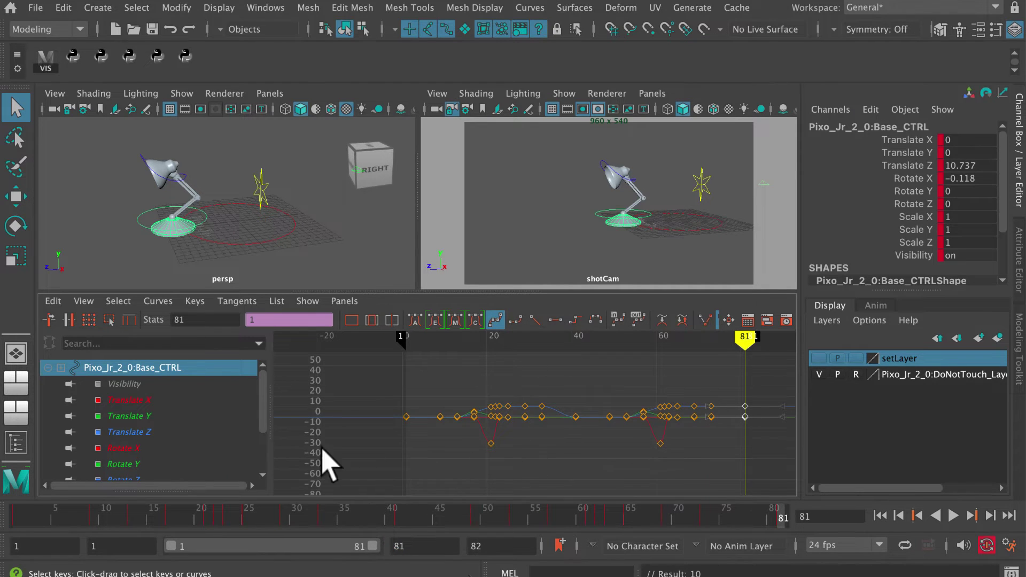
Isolate the base's Translate Z curve and select the second hop's keys
{"action": "left_click", "coordinate": [954, 516]}
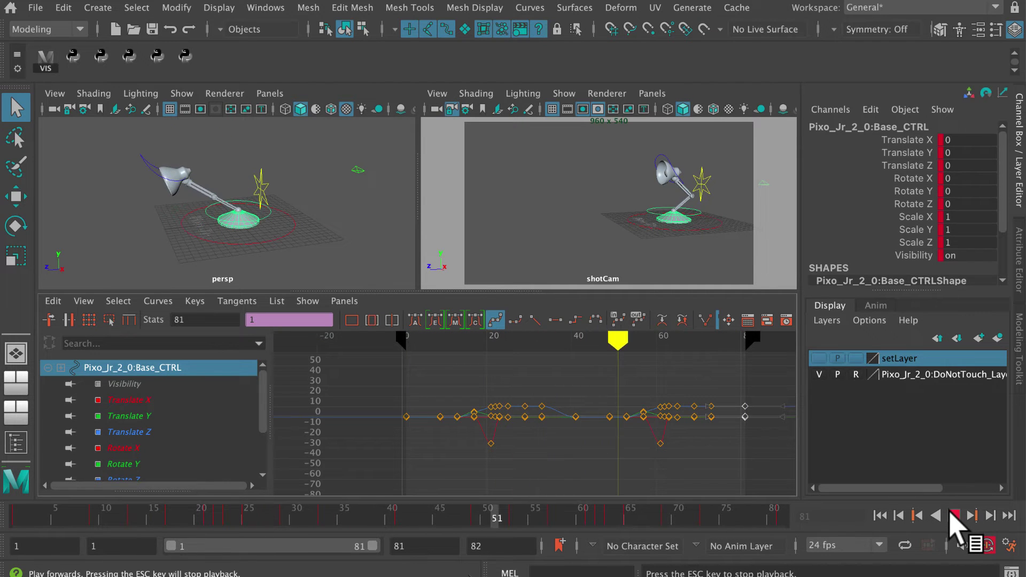
{"action": "left_click", "coordinate": [954, 516]}
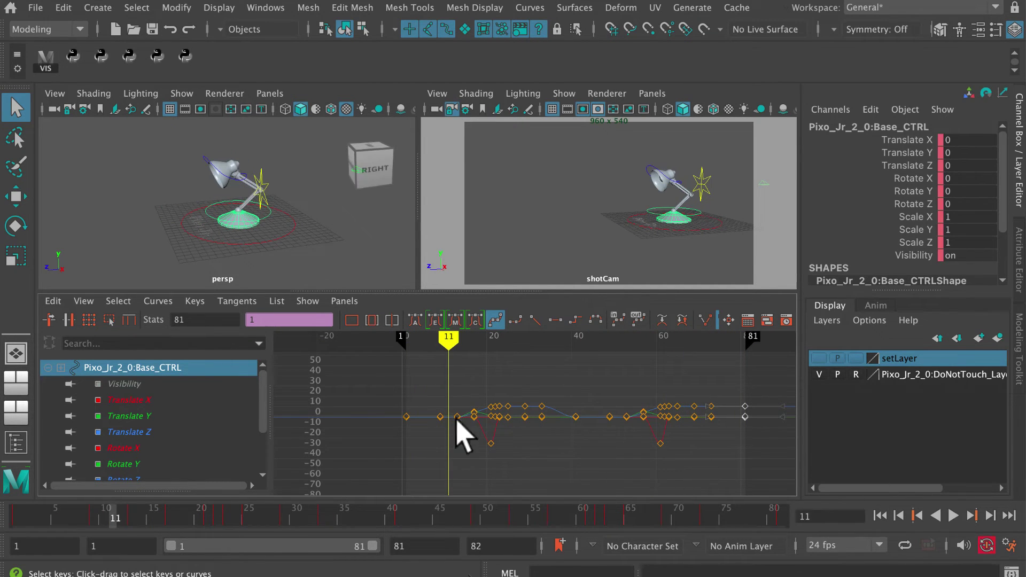
{"action": "left_click", "coordinate": [179, 433]}
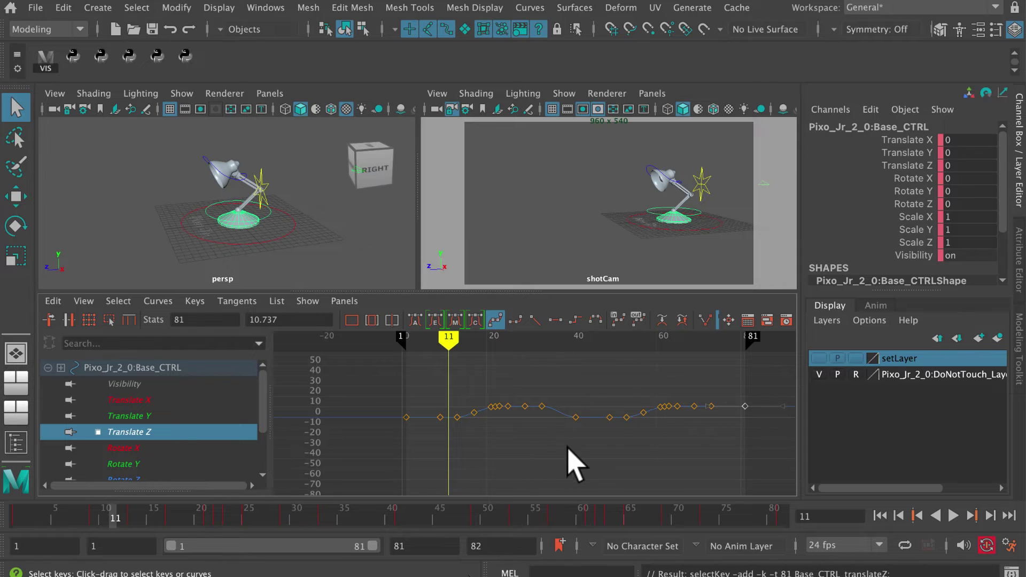
{"action": "key", "text": "f"}
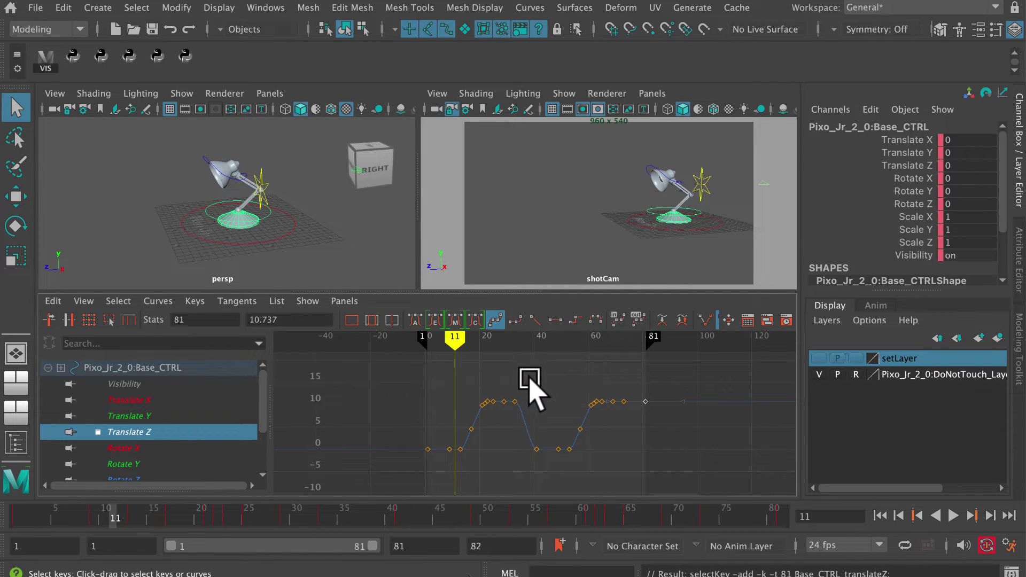
{"action": "left_click_drag", "start_coordinate": [532, 388], "coordinate": [709, 484]}
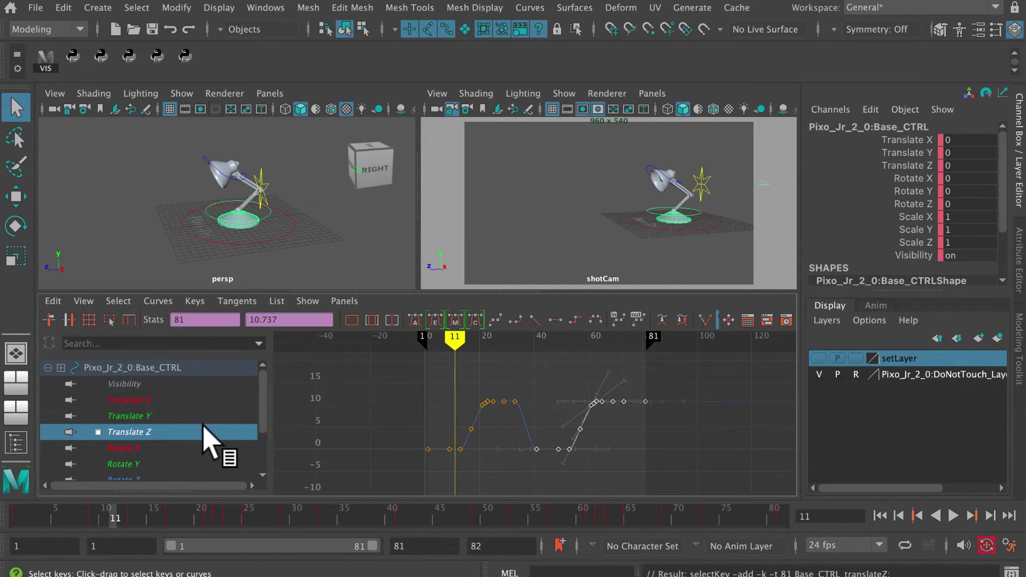
{"action": "left_click_drag", "start_coordinate": [532, 413], "coordinate": [665, 493]}
Raise the second-hop Translate Z keys by about 10.7 and play back the result
{"action": "mouse_move", "coordinate": [521, 513]}
{"action": "left_mouse_down"}
{"action": "mouse_move", "coordinate": [334, 508]}
{"action": "mouse_move", "coordinate": [369, 527]}
{"action": "left_mouse_up"}
{"action": "left_click_drag", "start_coordinate": [393, 521], "coordinate": [401, 521]}
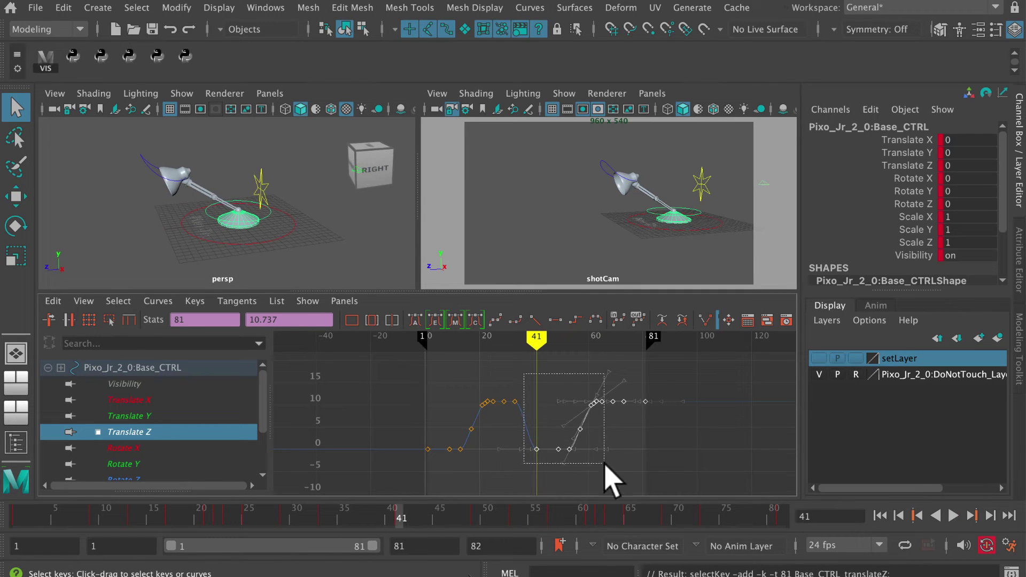
{"action": "middle_click_drag", "start_coordinate": [644, 474], "coordinate": [648, 422], "text": "shift"}
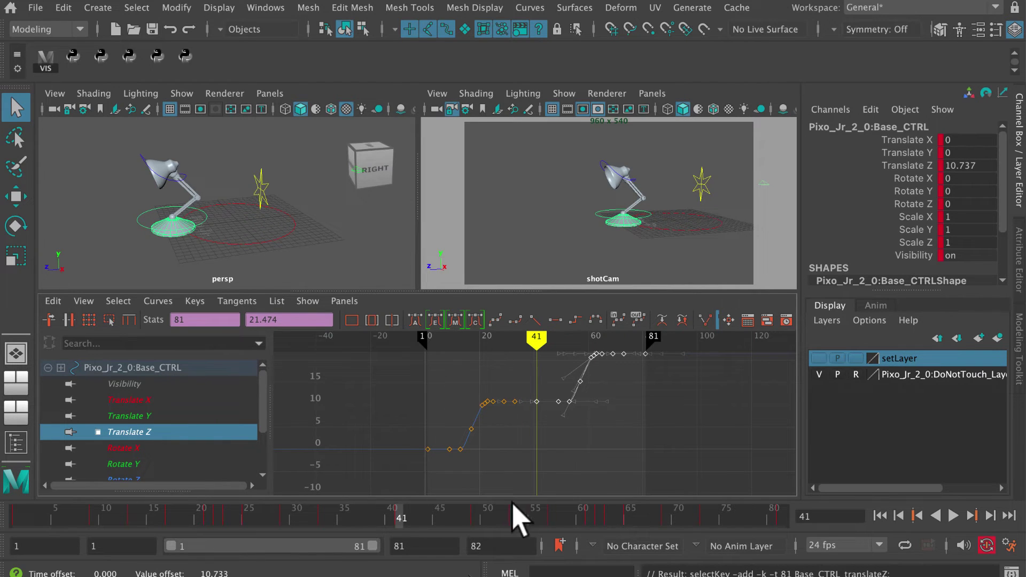
{"action": "mouse_move", "coordinate": [426, 517]}
{"action": "left_mouse_down"}
{"action": "mouse_move", "coordinate": [225, 519]}
{"action": "mouse_move", "coordinate": [685, 544]}
{"action": "left_mouse_up"}
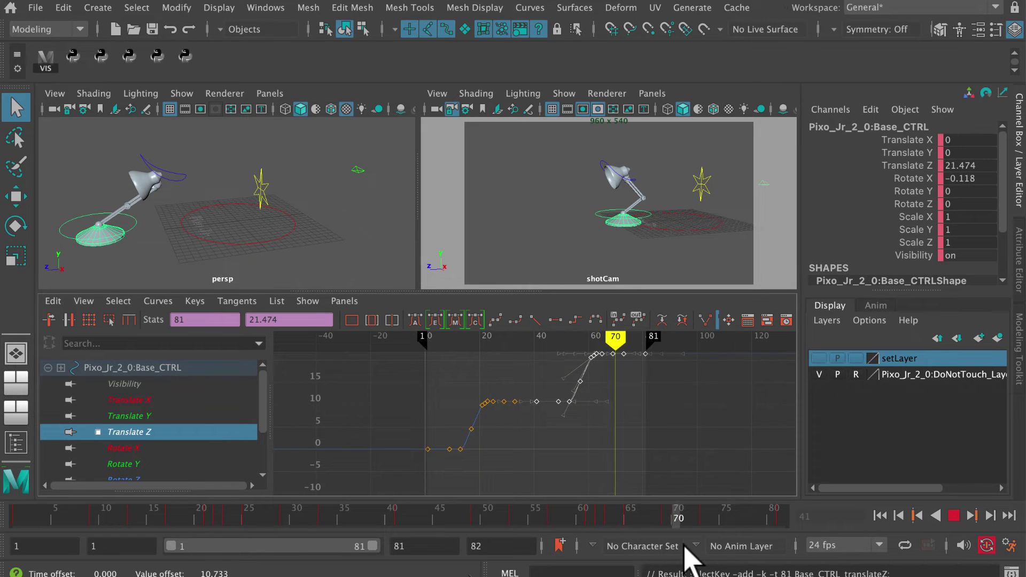
{"action": "left_click_drag", "start_coordinate": [769, 553], "coordinate": [859, 550]}
{"action": "right_click_drag", "start_coordinate": [711, 411], "coordinate": [690, 449], "text": "alt"}
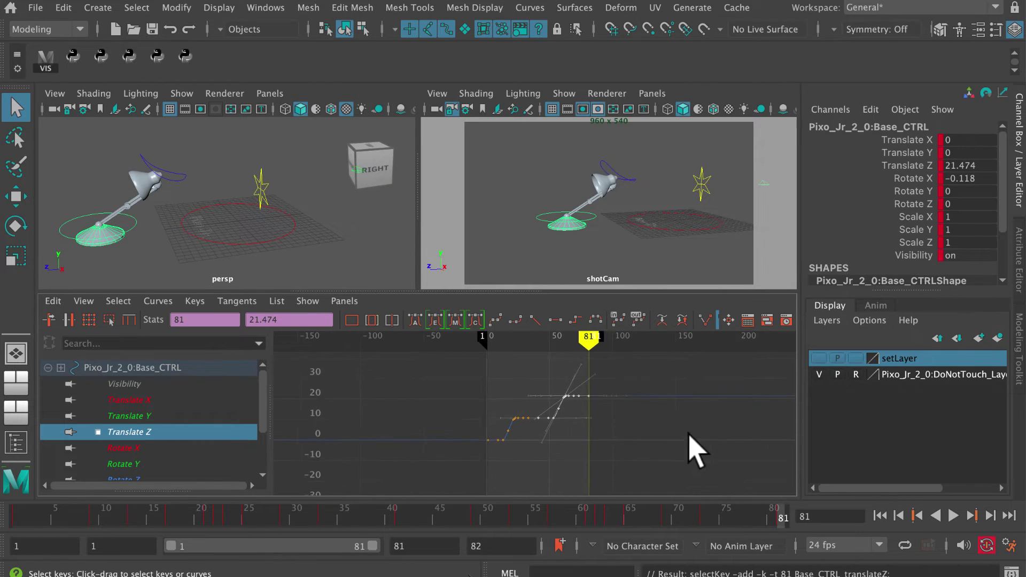
{"action": "left_click", "coordinate": [953, 516]}
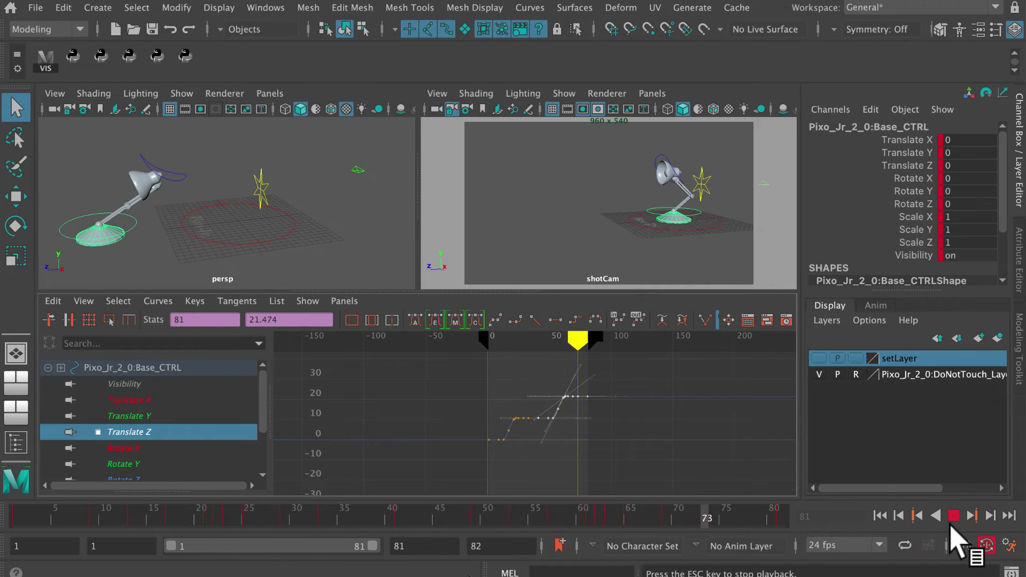
Select HeadCTRL and copy all of its animation keys from frame 1
{"action": "left_click", "coordinate": [954, 515]}
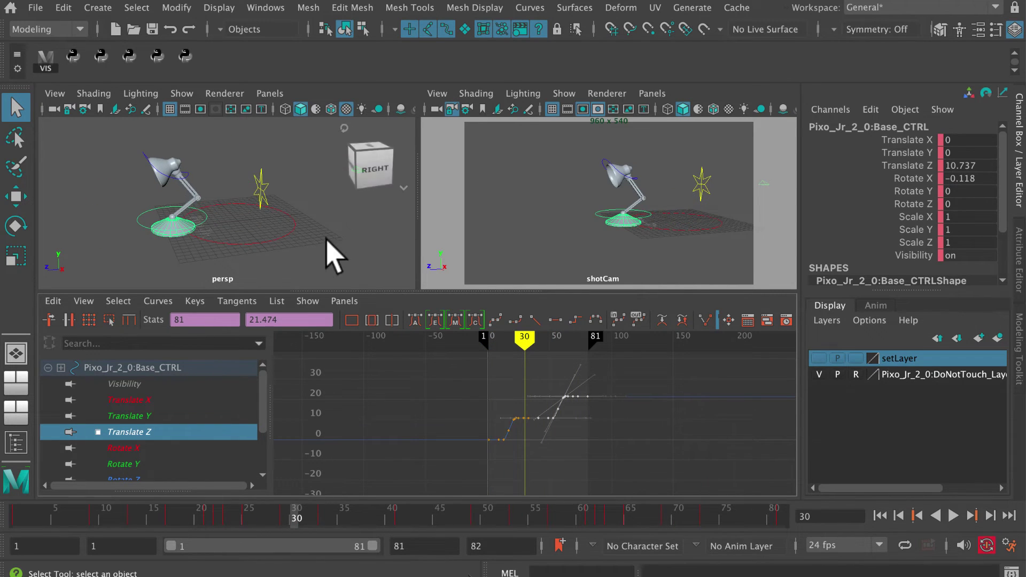
{"action": "left_click", "coordinate": [172, 179]}
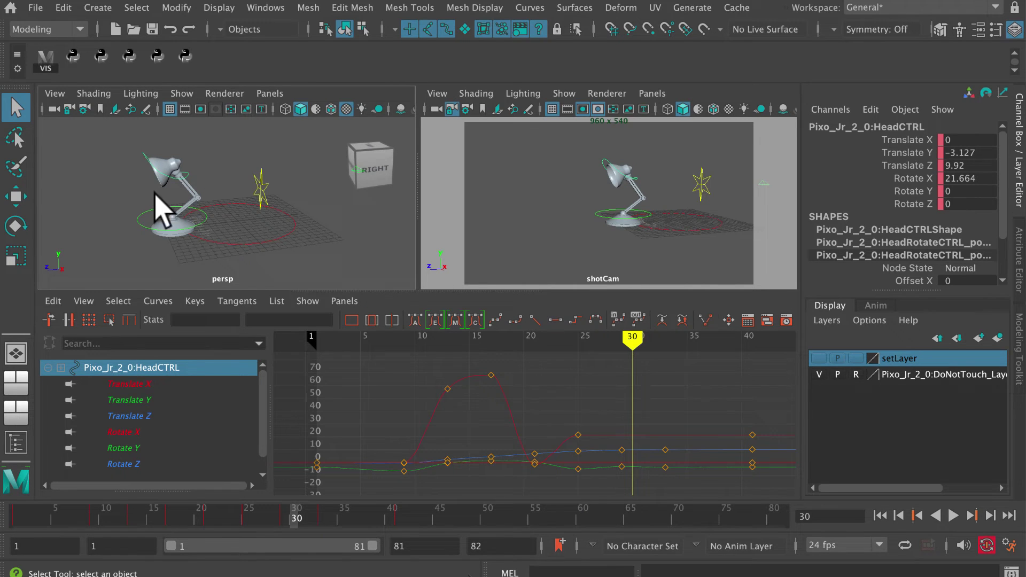
{"action": "left_click", "coordinate": [12, 520]}
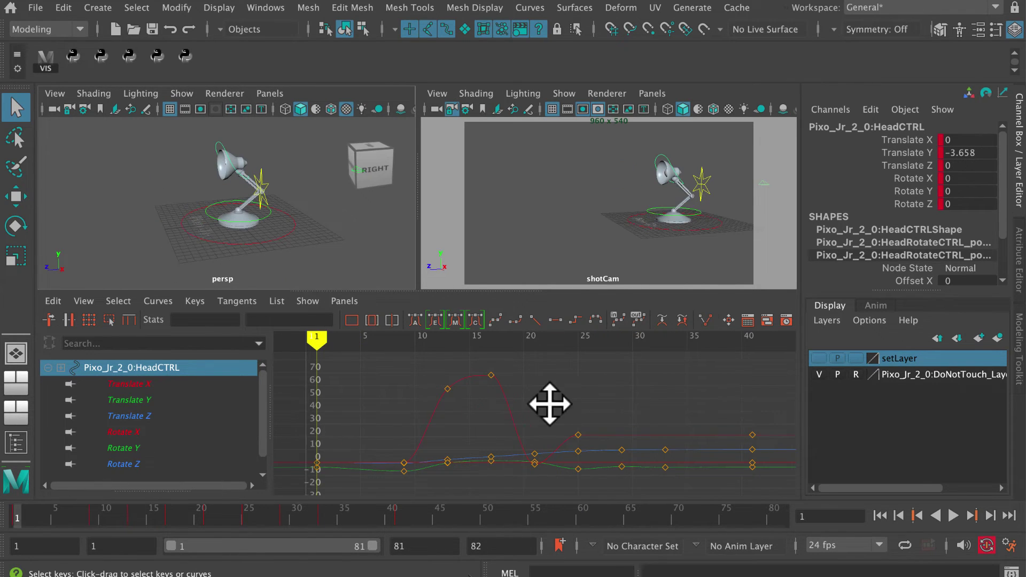
{"action": "scroll", "coordinate": [549, 405], "scroll_direction": "down", "scroll_amount": 3}
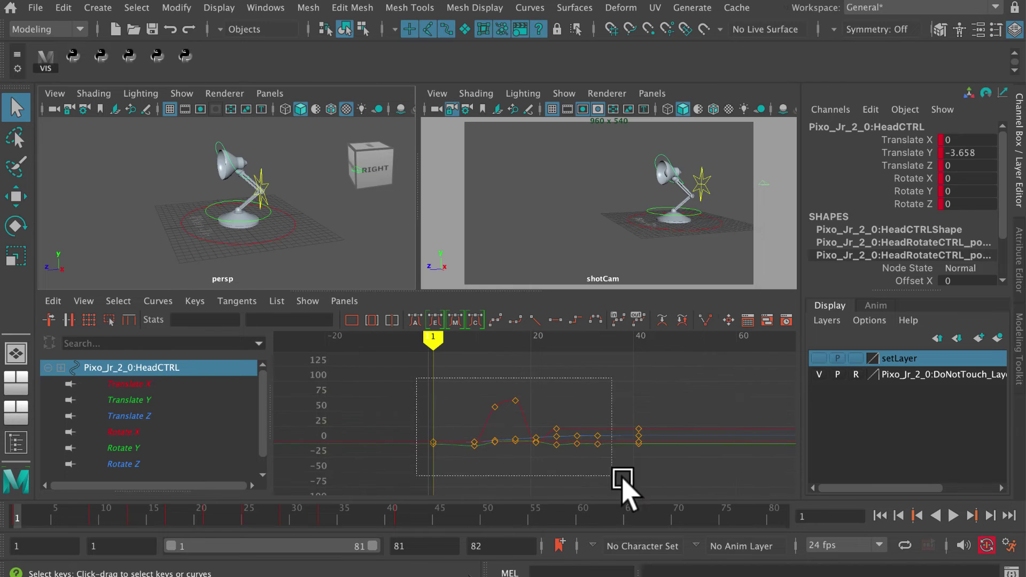
{"action": "left_click_drag", "start_coordinate": [615, 471], "coordinate": [660, 451]}
{"action": "left_click", "coordinate": [53, 301]}
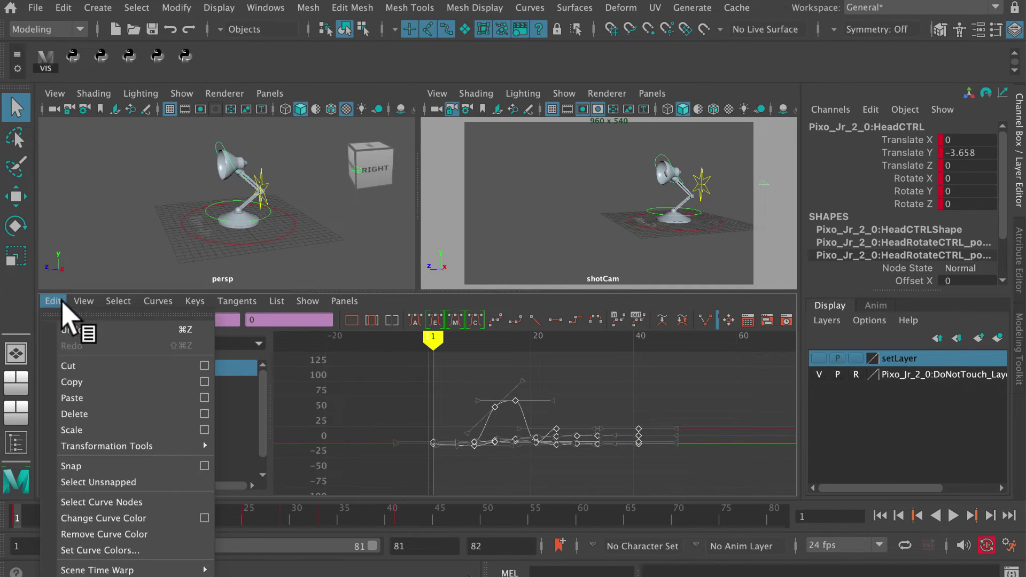
{"action": "left_click", "coordinate": [82, 384]}
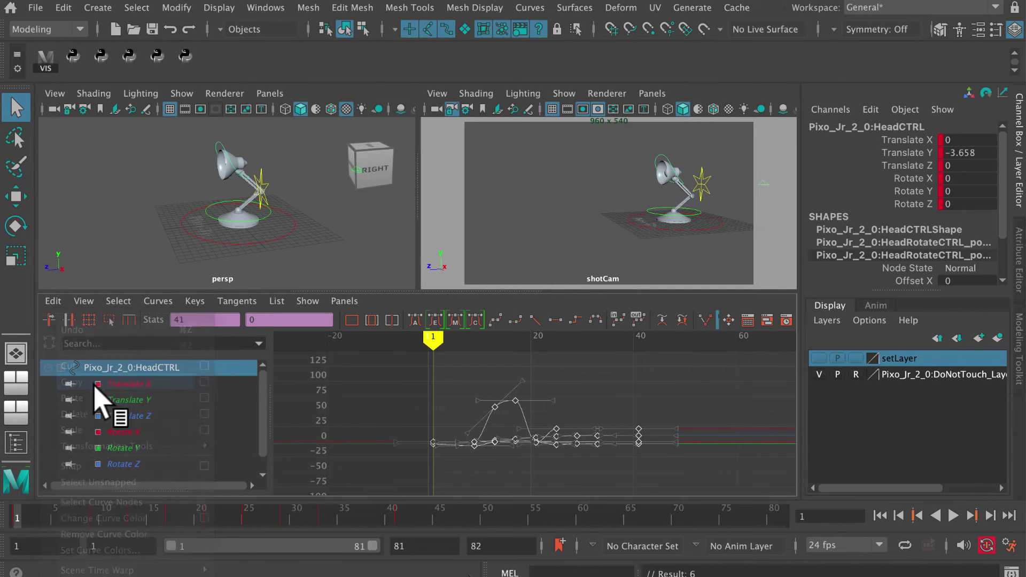
Paste the copied head keys at frame 41 and frame all curves through frame 81
{"action": "left_click", "coordinate": [401, 519]}
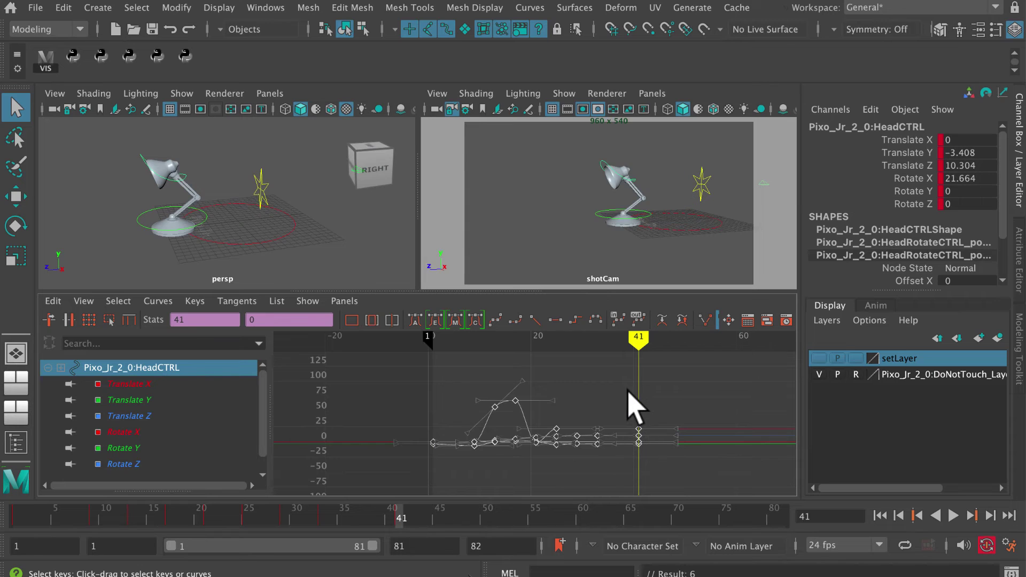
{"action": "left_click_drag", "start_coordinate": [623, 378], "coordinate": [652, 458]}
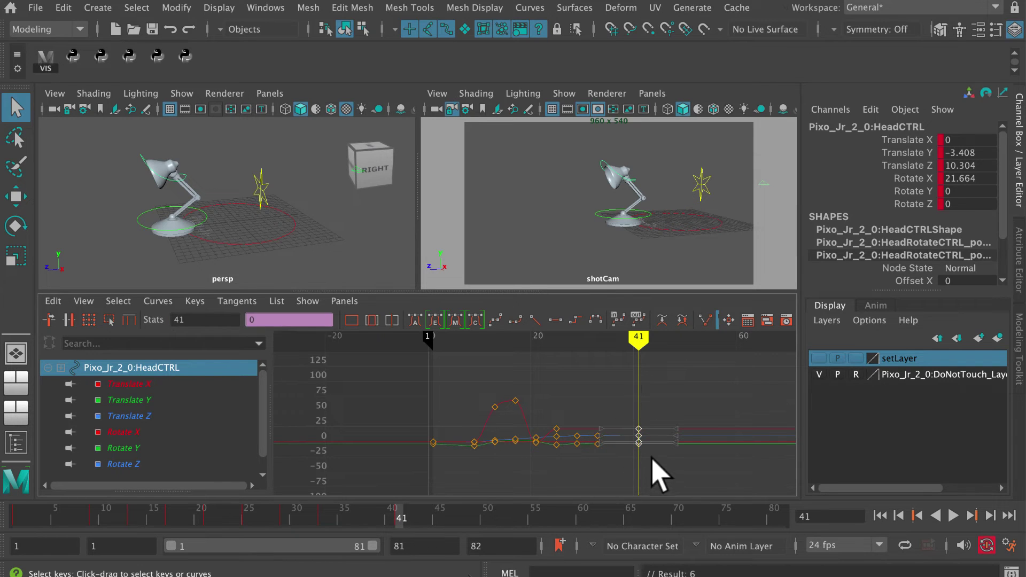
{"action": "left_click", "coordinate": [53, 301]}
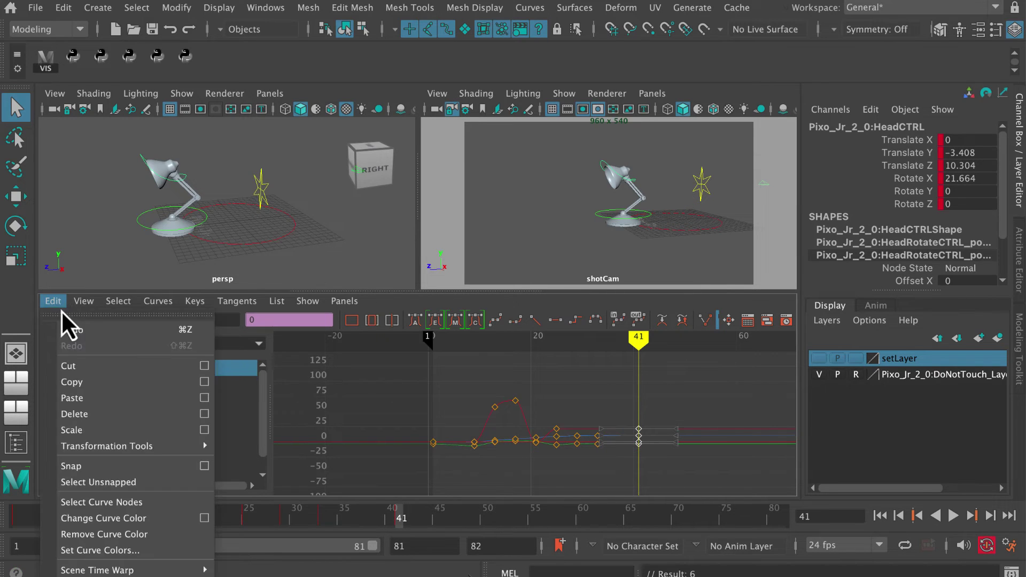
{"action": "left_click", "coordinate": [81, 398]}
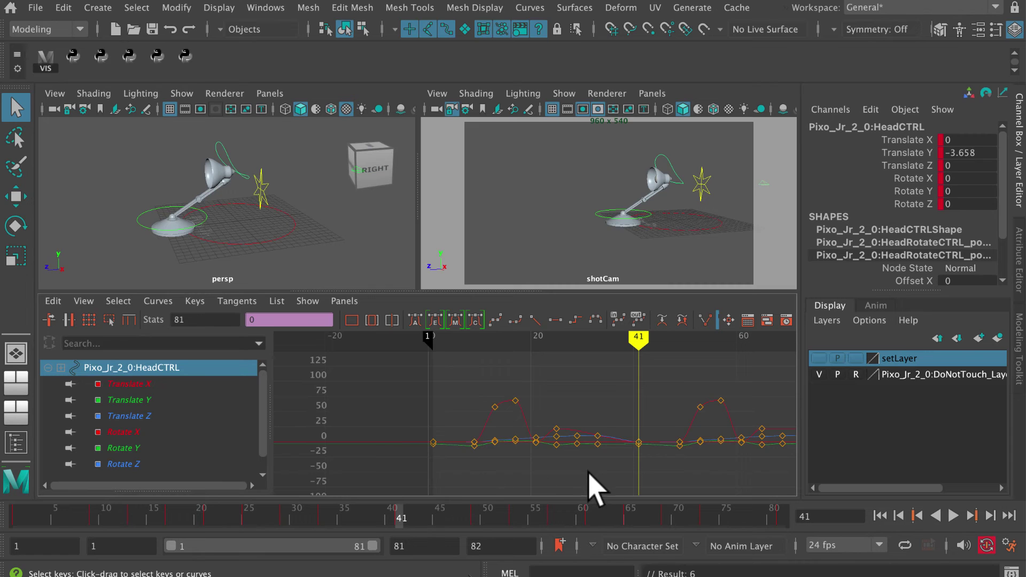
{"action": "key", "text": "a"}
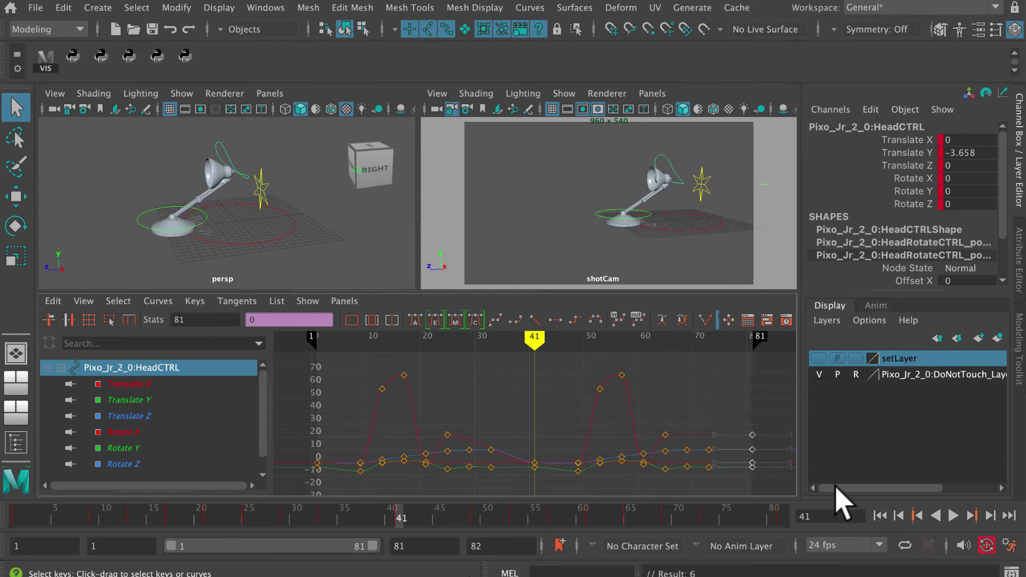
Play back both hops to review them, stopping at frame 59
{"action": "left_click", "coordinate": [952, 512]}
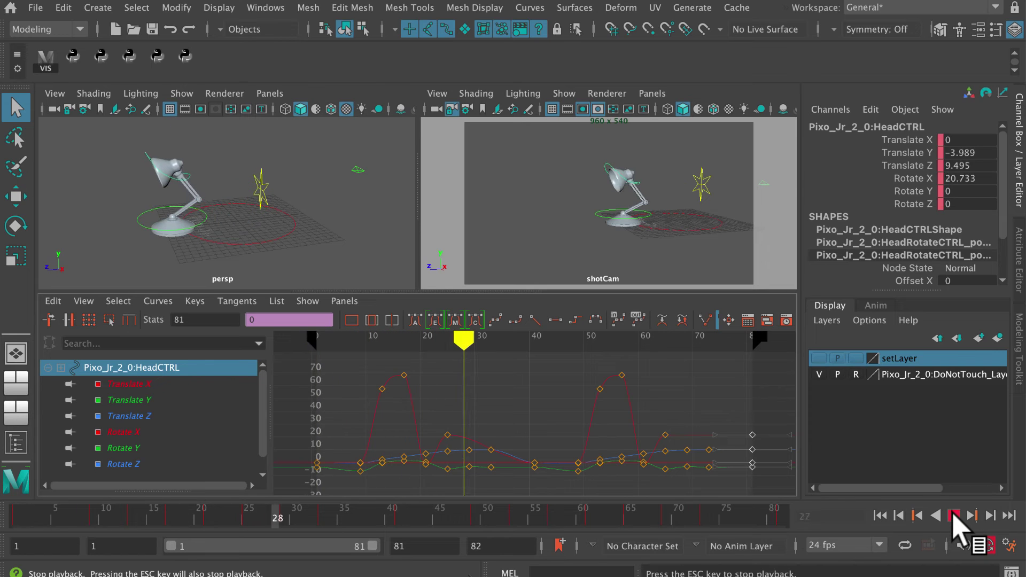
{"action": "left_click", "coordinate": [953, 515]}
{"action": "left_click", "coordinate": [953, 514]}
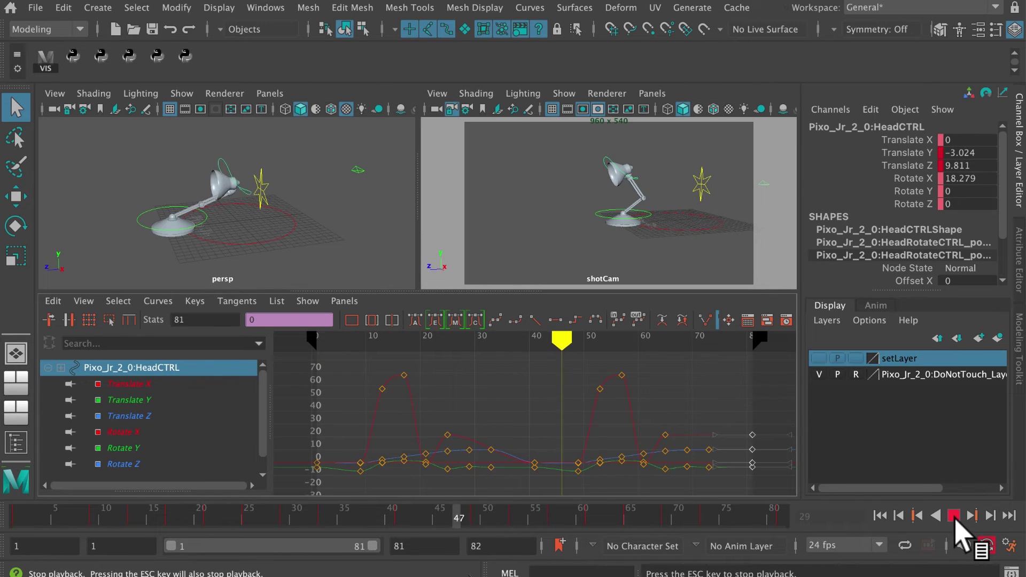
{"action": "left_click", "coordinate": [953, 516]}
Raise the head's second-hop Translate Z keys by about 8.2 and replay
{"action": "left_click", "coordinate": [131, 416]}
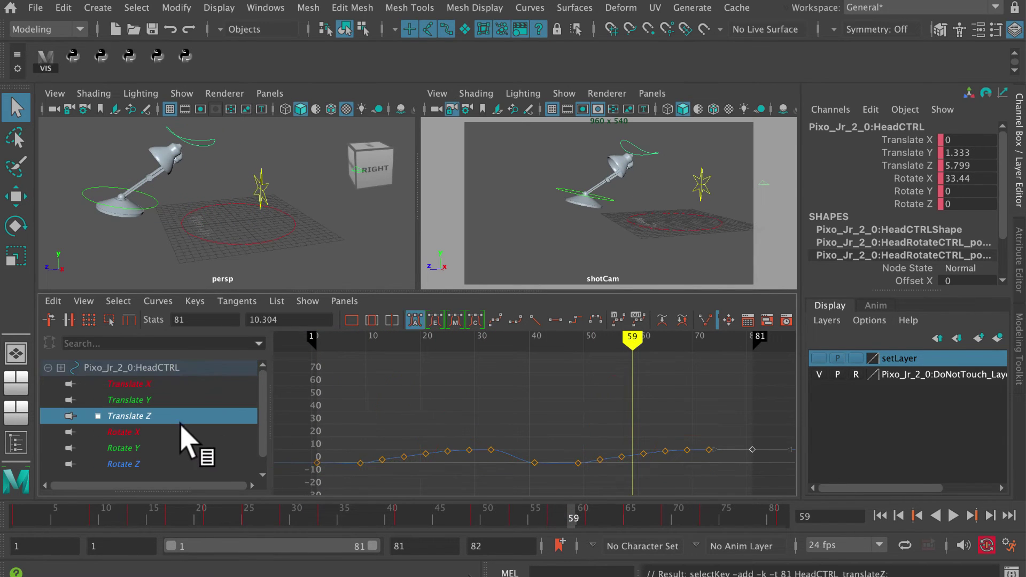
{"action": "key", "text": "f"}
{"action": "middle_click_drag", "start_coordinate": [566, 435], "coordinate": [564, 419], "text": "alt"}
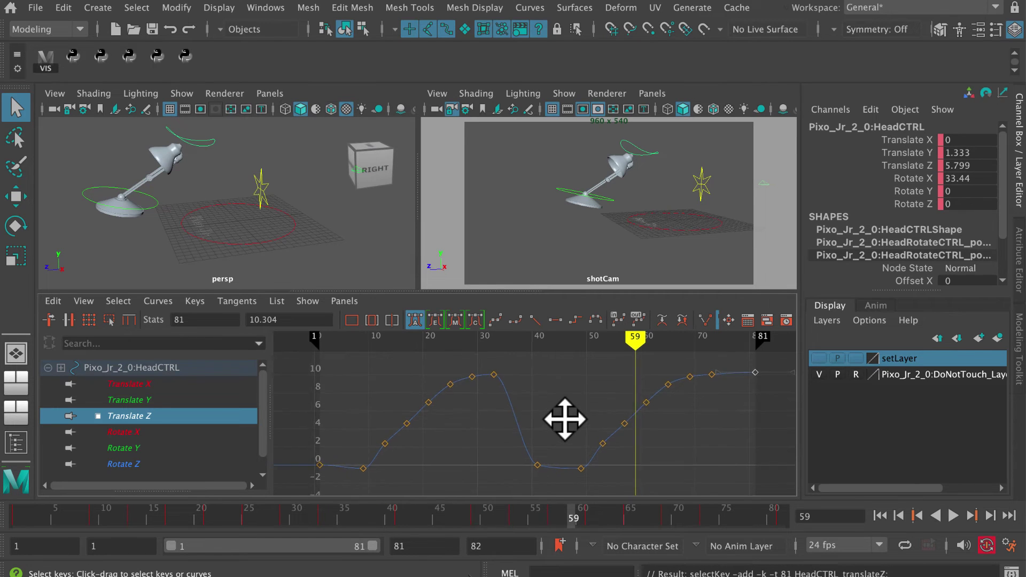
{"action": "mouse_move", "coordinate": [563, 419]}
{"action": "right_mouse_down", "text": "alt"}
{"action": "mouse_move", "coordinate": [568, 488]}
{"action": "mouse_move", "coordinate": [551, 422]}
{"action": "right_mouse_up", "text": "alt"}
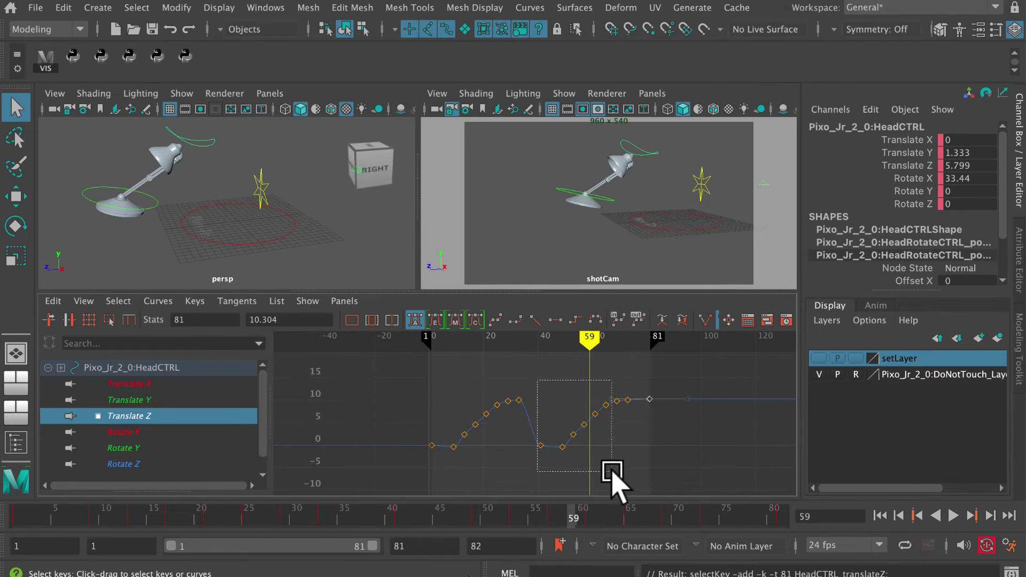
{"action": "left_click_drag", "start_coordinate": [691, 473], "coordinate": [690, 473]}
{"action": "middle_click_drag", "start_coordinate": [669, 465], "coordinate": [668, 421], "text": "shift"}
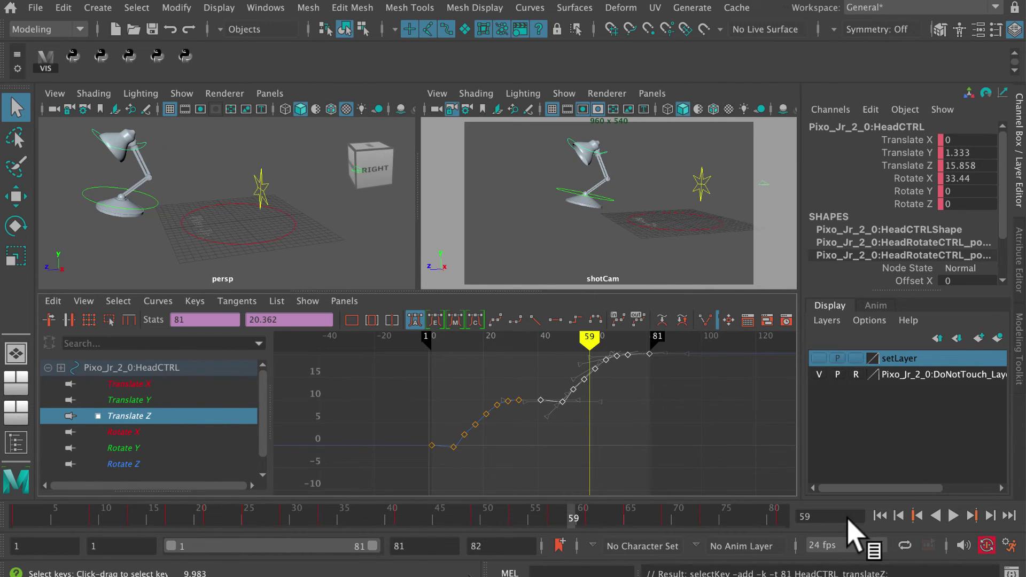
{"action": "left_click", "coordinate": [953, 517]}
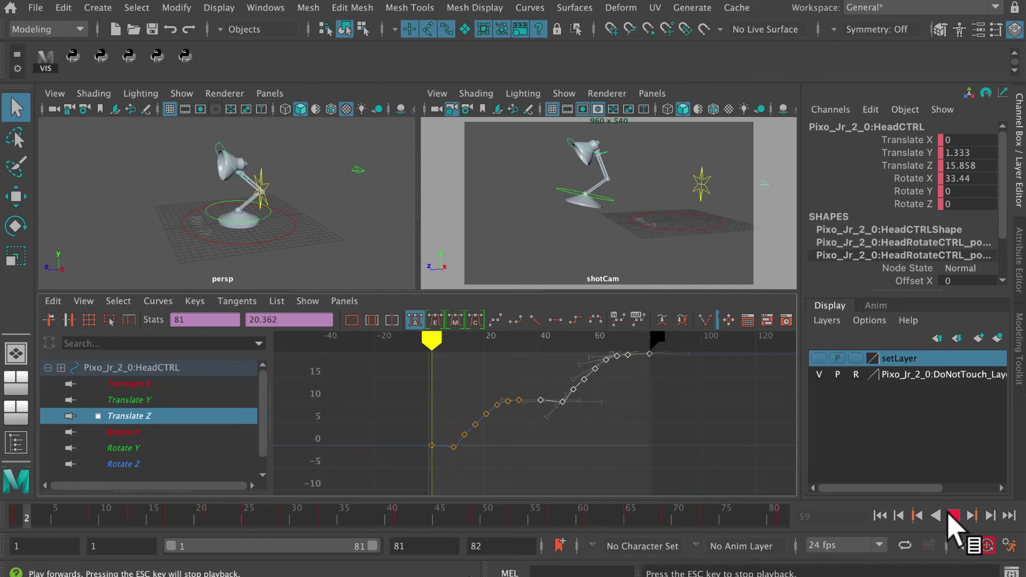
{"action": "left_click", "coordinate": [561, 251]}
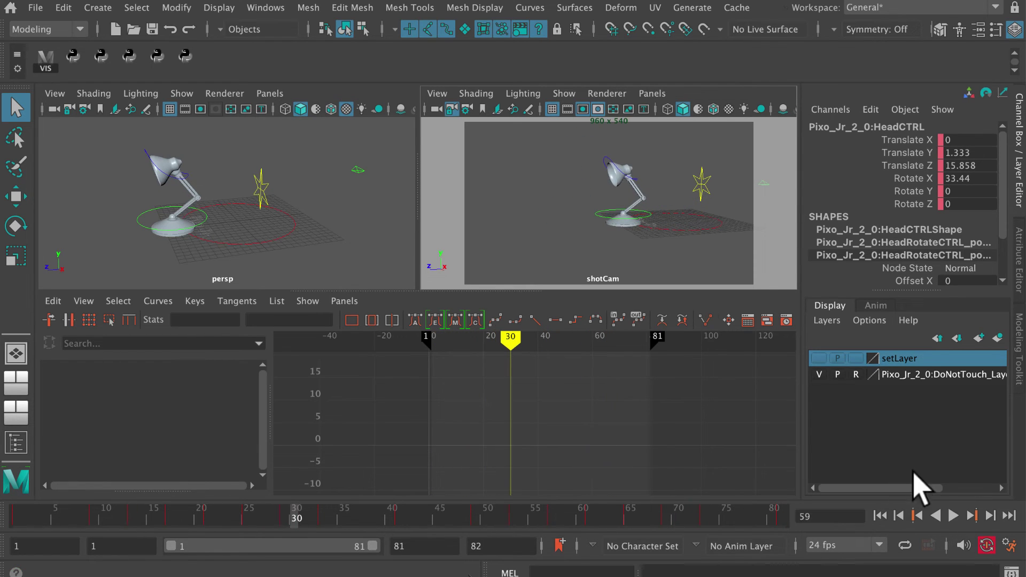
Check HeadCTRL's Translate Z keys 55–81, then maximize shotCam and play the hops
{"action": "key", "text": "Escape"}
{"action": "left_click", "coordinate": [584, 180]}
{"action": "left_click", "coordinate": [611, 161]}
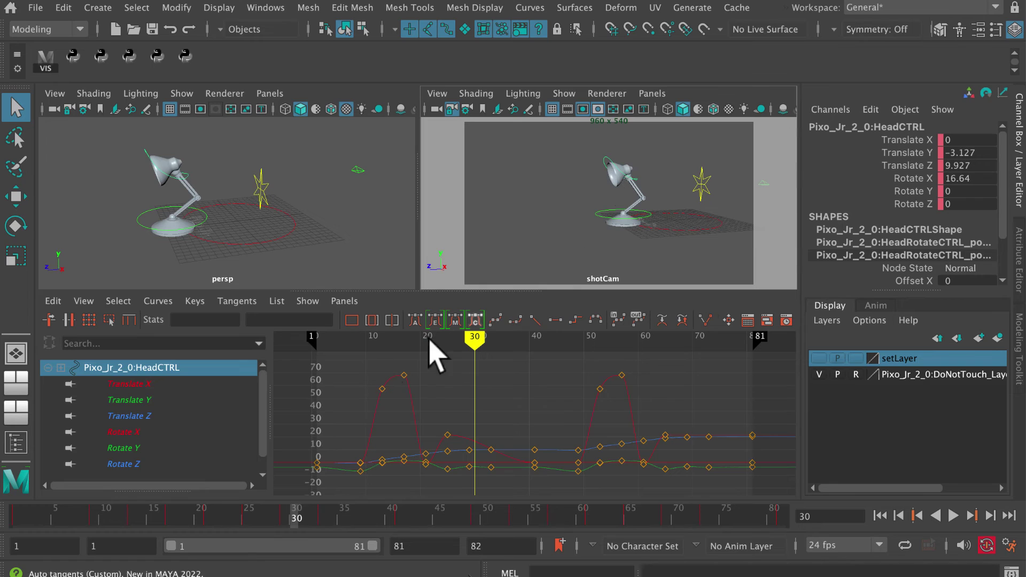
{"action": "left_click", "coordinate": [200, 416]}
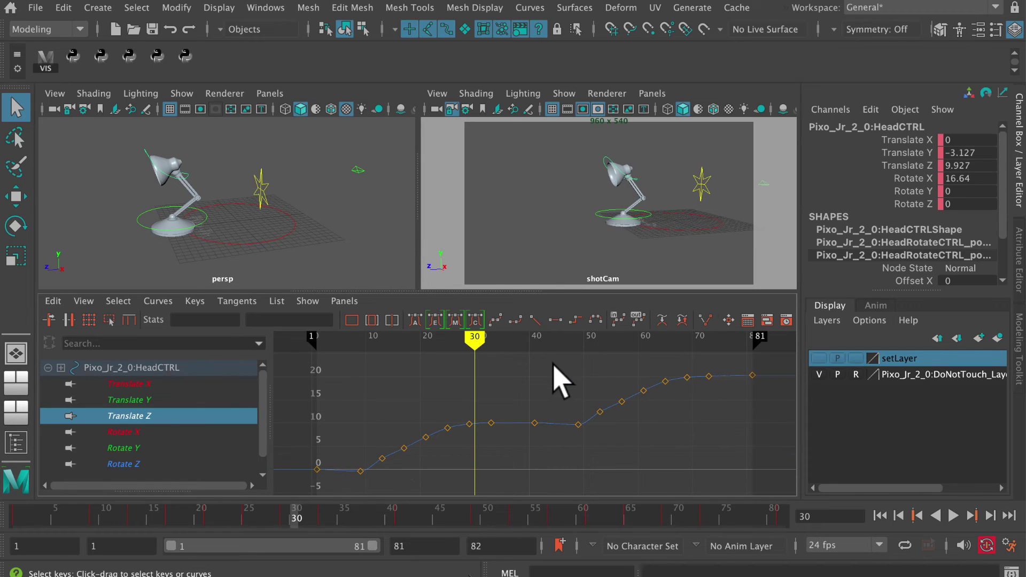
{"action": "left_click_drag", "start_coordinate": [773, 465], "coordinate": [755, 464]}
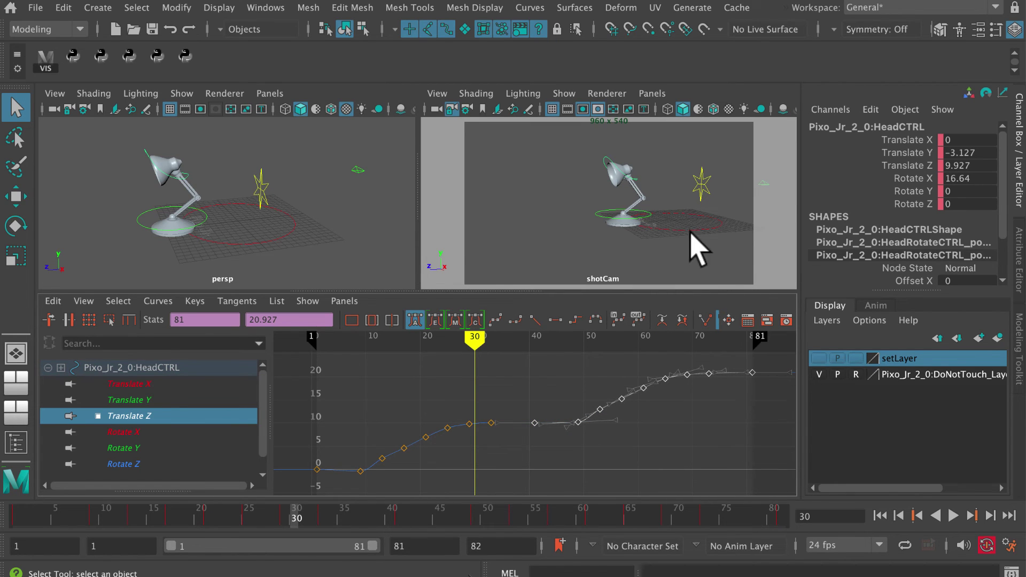
{"action": "key", "text": "space"}
{"action": "left_click", "coordinate": [953, 516]}
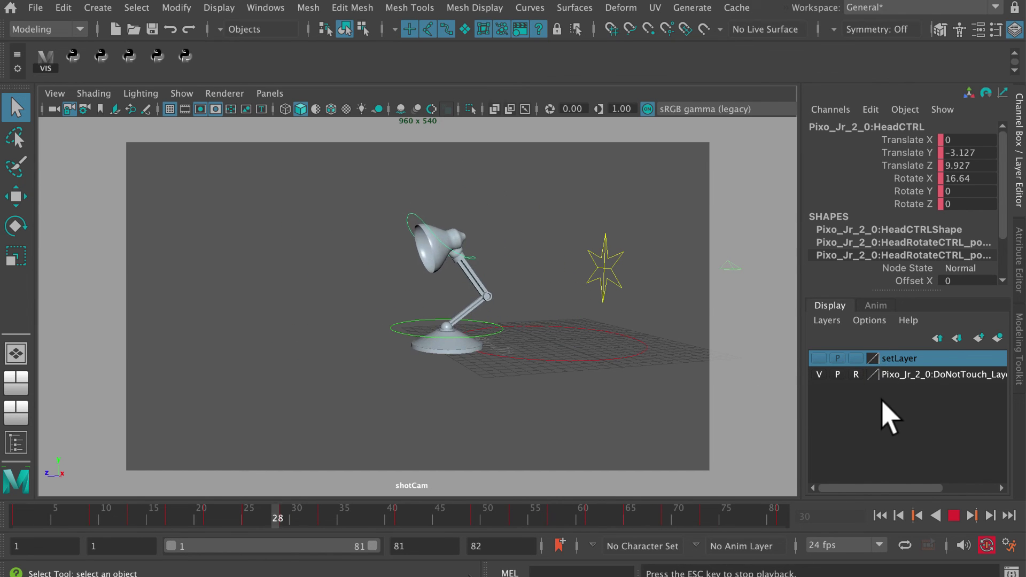
{"action": "left_click", "coordinate": [952, 514]}
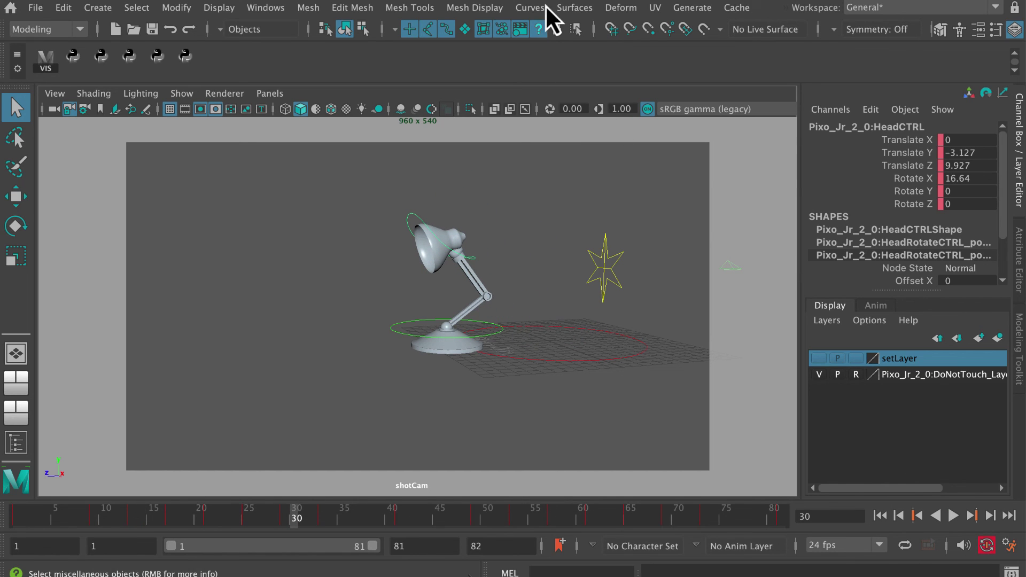